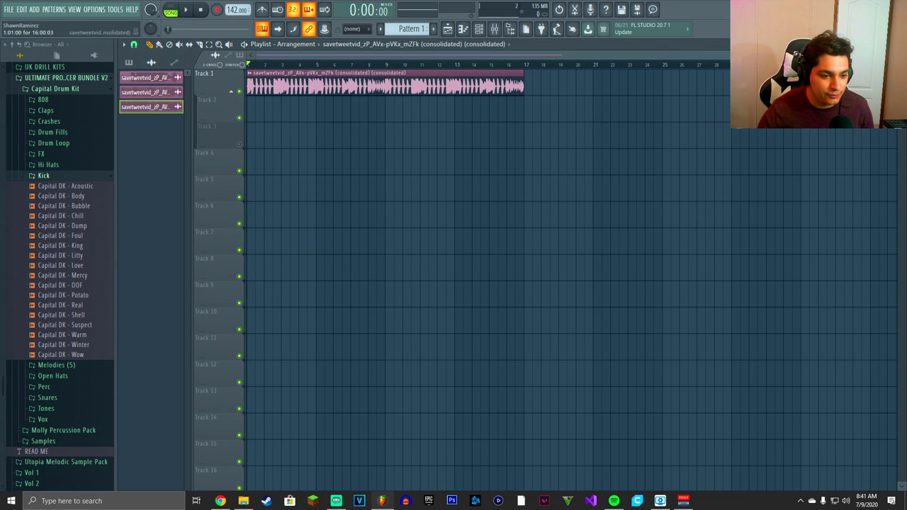
# Step: Play back the consolidated sample clip on Track 1 and examine its waveform across the 16 bars
pyautogui.scroll(3, 265, 83)
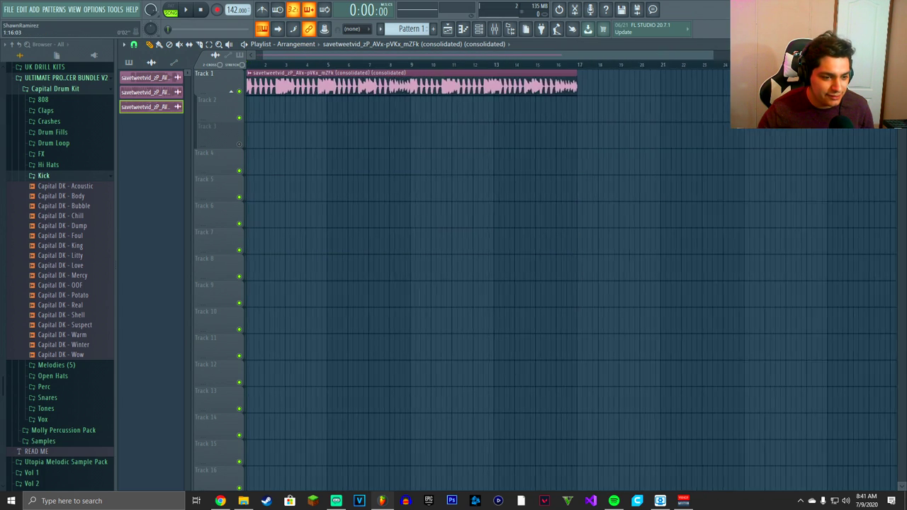
pyautogui.press('space')
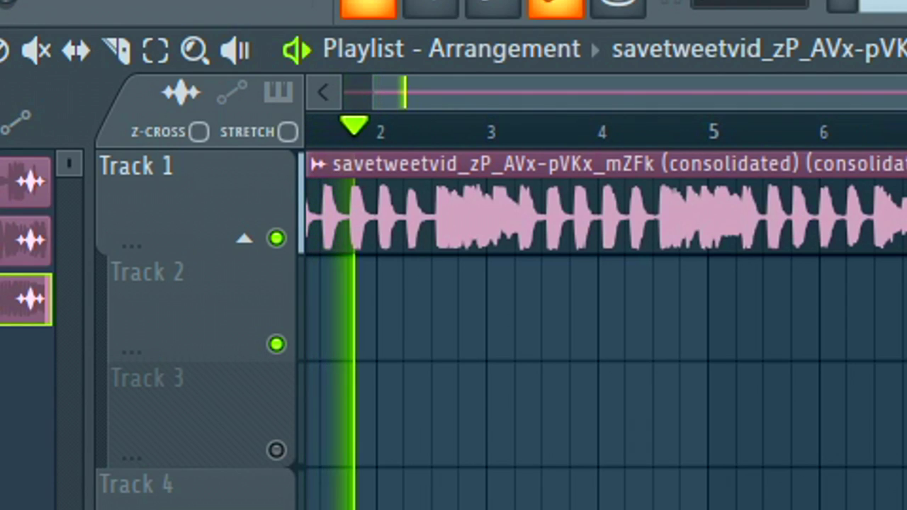
pyautogui.moveTo(638, 93); pyautogui.dragTo(606, 92)
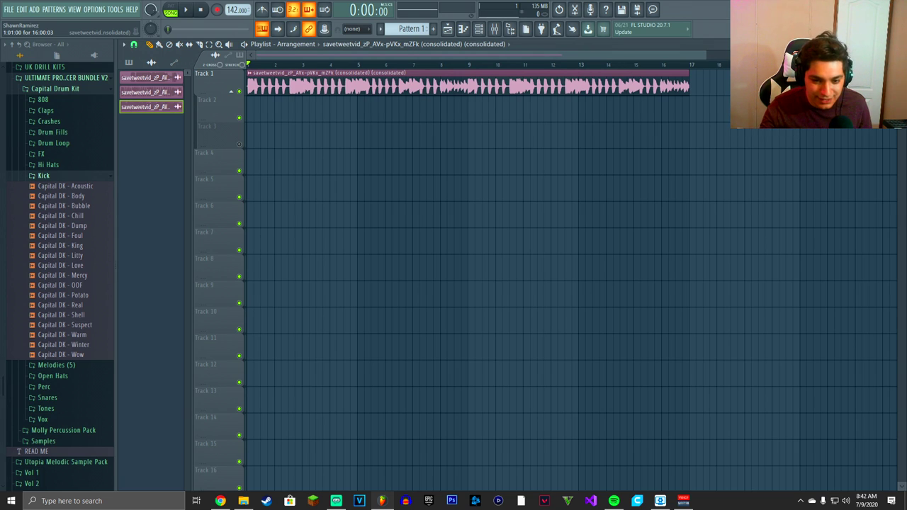
pyautogui.hscroll(1, 444, 280)
pyautogui.hscroll(-2, 444, 280)
pyautogui.hscroll(4, 444, 280)
pyautogui.press('space')
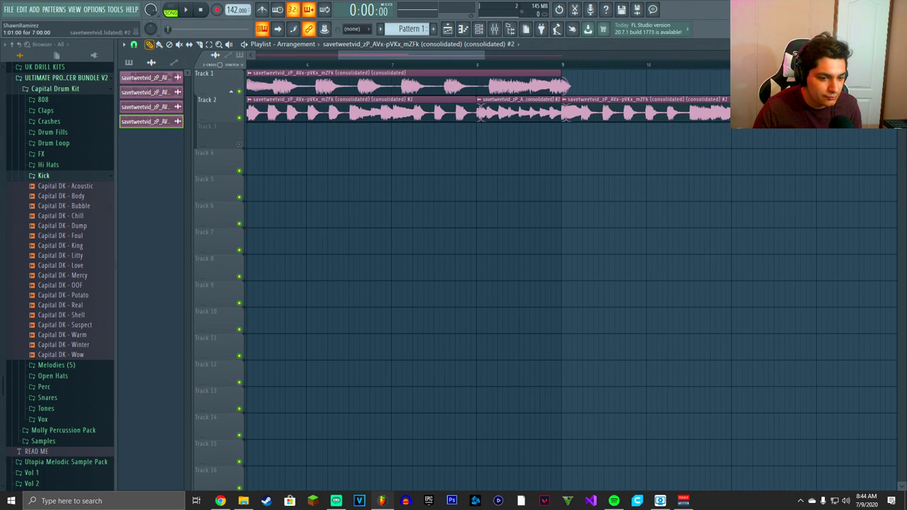
# Step: Delete the sample clips before and after the bar 8 section on Track 2 and audition the remaining clip
pyautogui.rightClick(447, 110)
pyautogui.rightClick(596, 110)
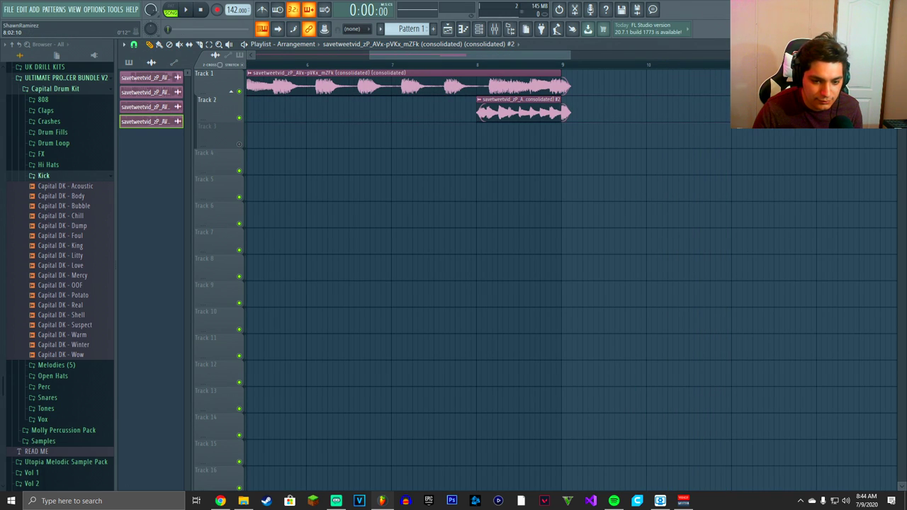
pyautogui.press('space')
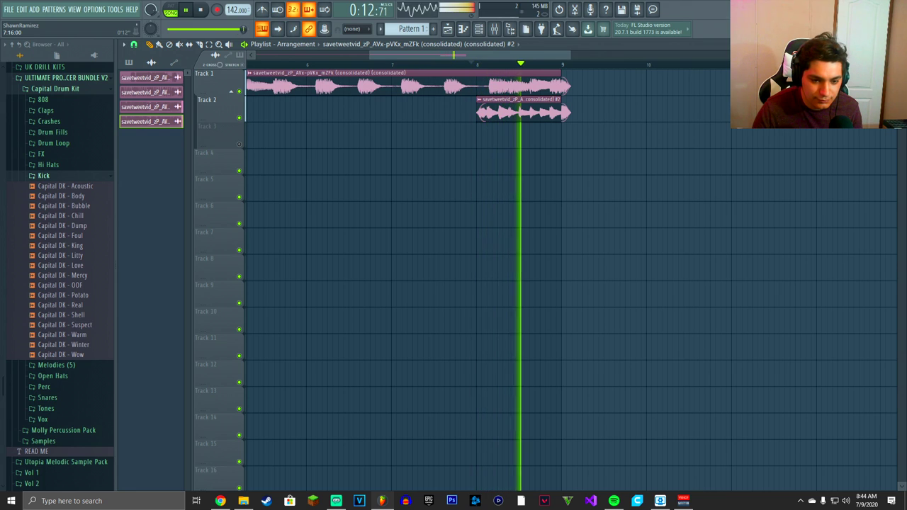
pyautogui.press('space')
# Step: Examine the Track 1 and Track 2 sample clips around the bar 9 transition and the section following it
pyautogui.scroll(3, 309, 107)
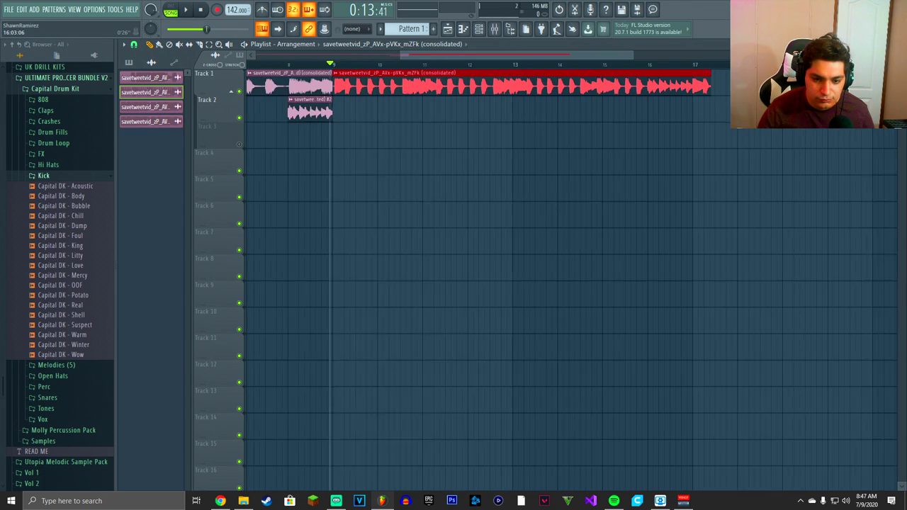
pyautogui.scroll(-2, 489, 269)
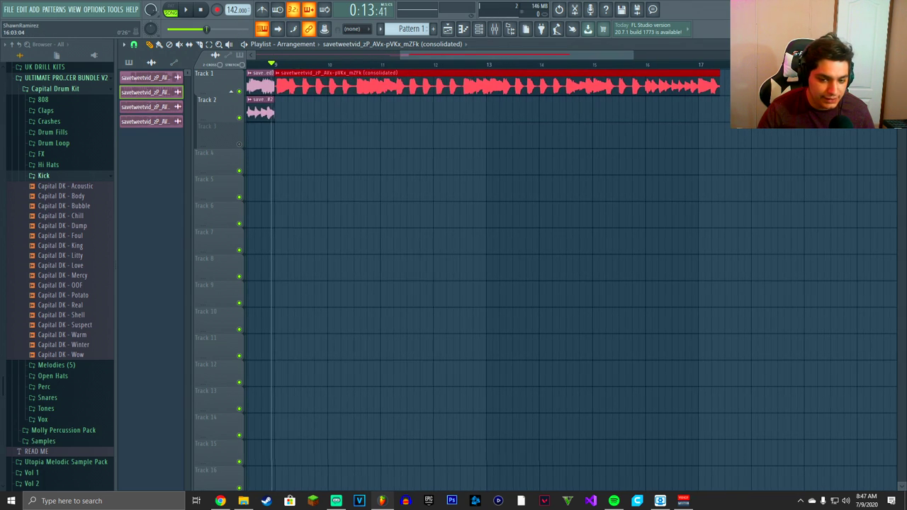
pyautogui.scroll(2, 323, 142)
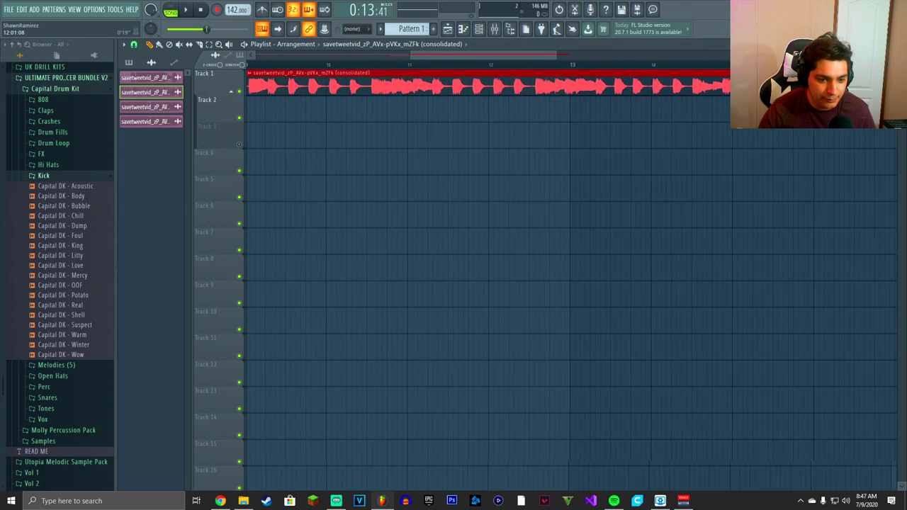
pyautogui.hscroll(-3, 489, 177)
pyautogui.moveTo(464, 55); pyautogui.dragTo(482, 54)
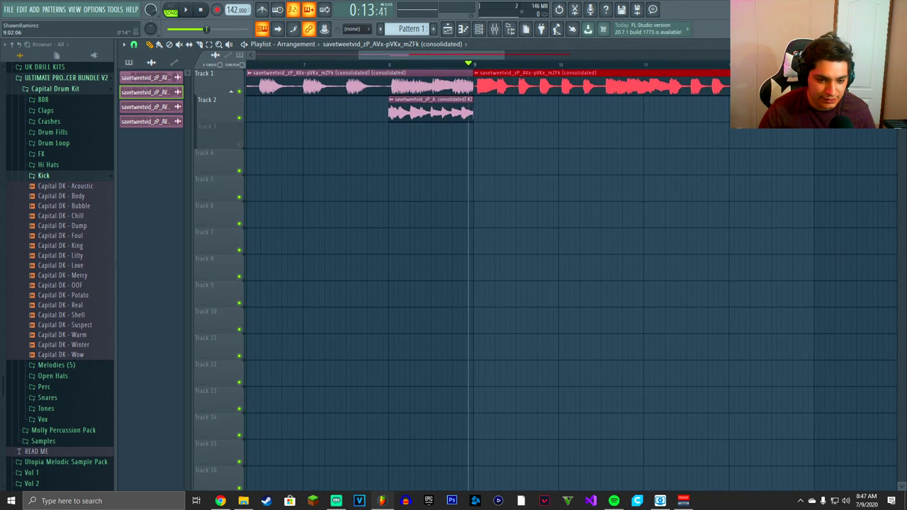
pyautogui.scroll(2, 484, 54)
pyautogui.press('space')
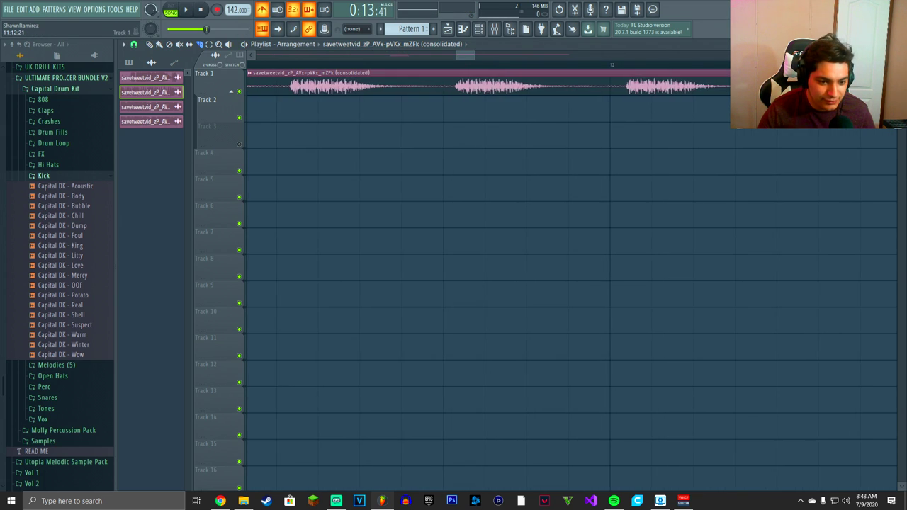
# Step: Move the sample section on Track 1 to a later position in the playlist
pyautogui.scroll(-4, 376, 86)
pyautogui.scroll(-2, 355, 87)
pyautogui.moveTo(347, 87); pyautogui.dragTo(430, 86)
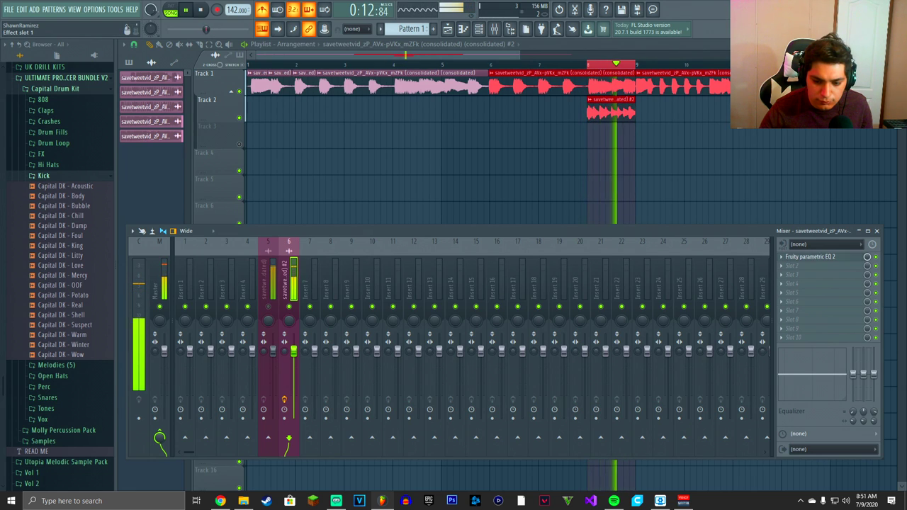
# Step: Open Fruity parametric EQ 2 on the second sample's mixer track and play the frequency automation leading into bar 9
pyautogui.click(810, 256)
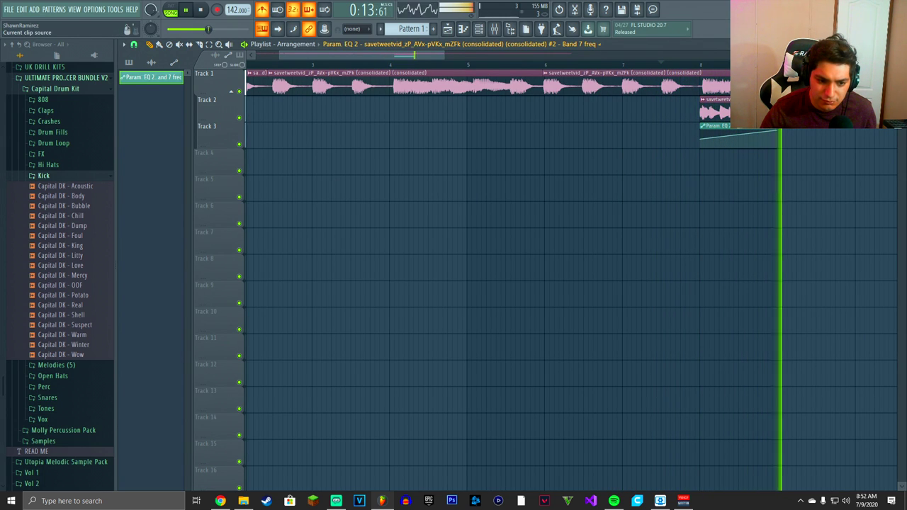
pyautogui.moveTo(444, 55); pyautogui.dragTo(627, 55)
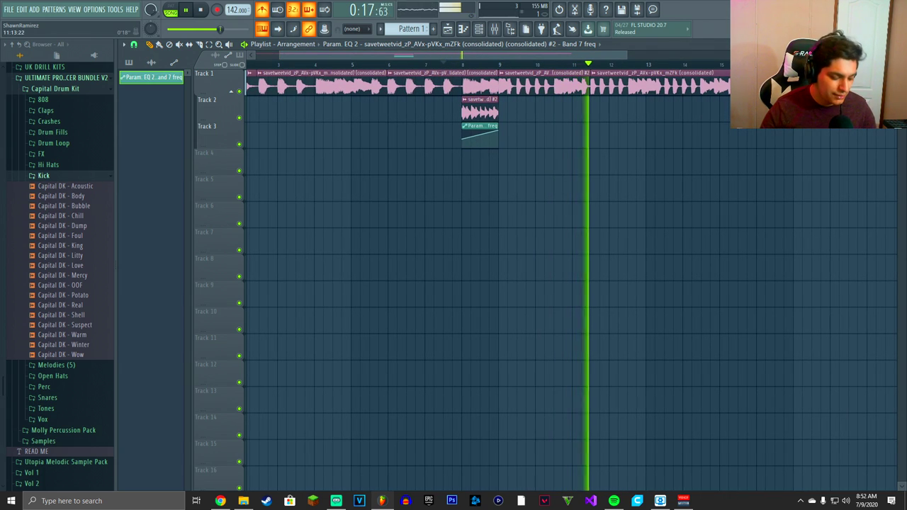
pyautogui.press('space')
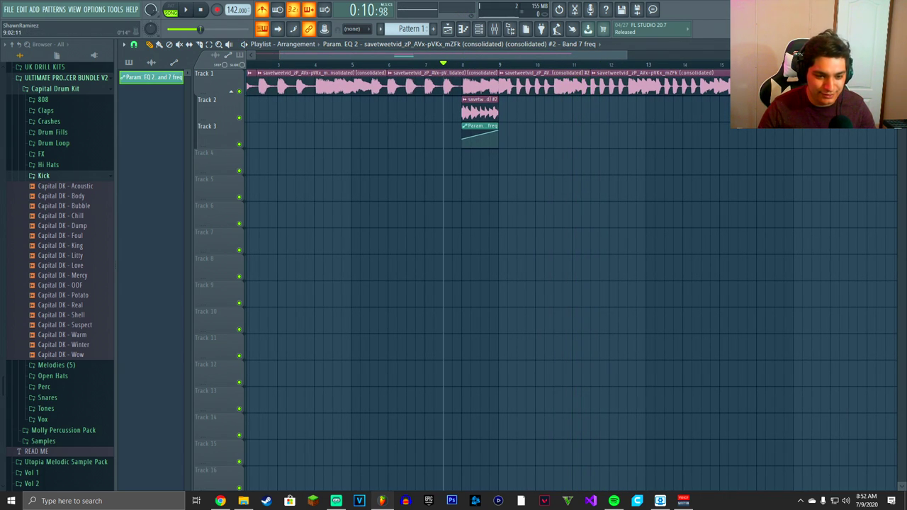
# Step: Select the playlist range from bar 9 onward and replace the Capital DK - Winter kick with Kick 100k, auditioning it from bar 8
pyautogui.moveTo(500, 64); pyautogui.dragTo(753, 64)
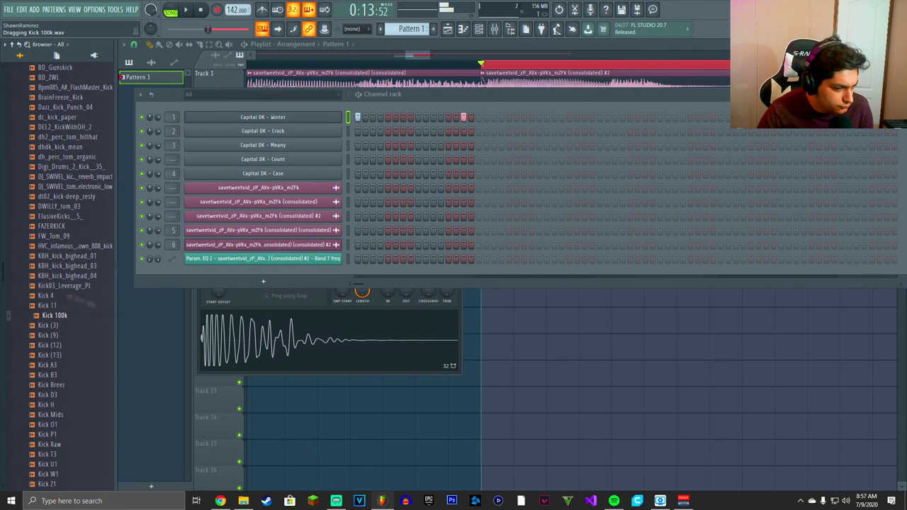
pyautogui.moveTo(70, 298); pyautogui.dragTo(255, 117)
pyautogui.press('space')
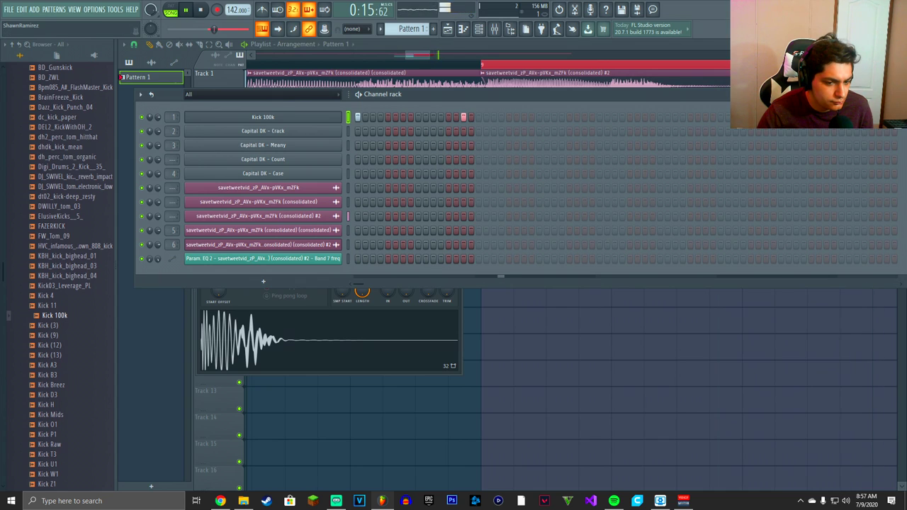
pyautogui.moveTo(417, 55); pyautogui.dragTo(422, 55)
pyautogui.click(336, 64)
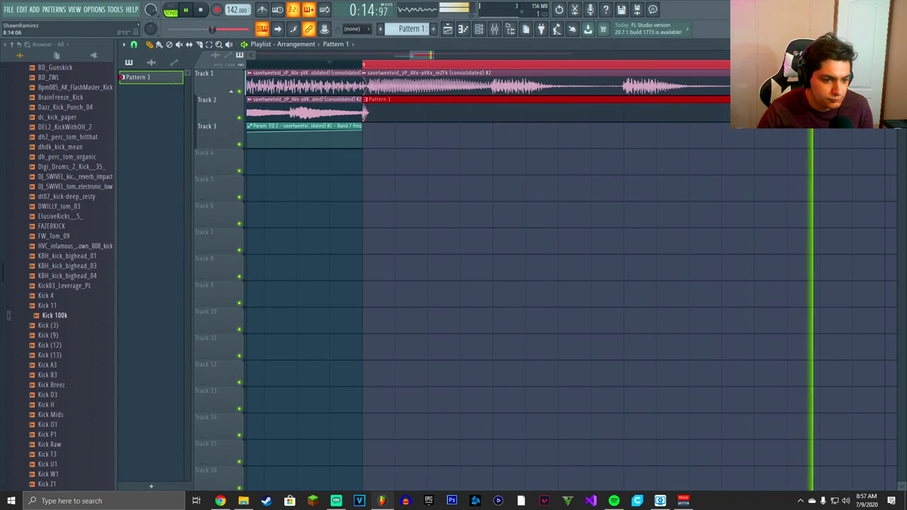
# Step: Set the Kick (9) and BD_ZWL channels to cut themselves in the channel rack
pyautogui.press('F6')
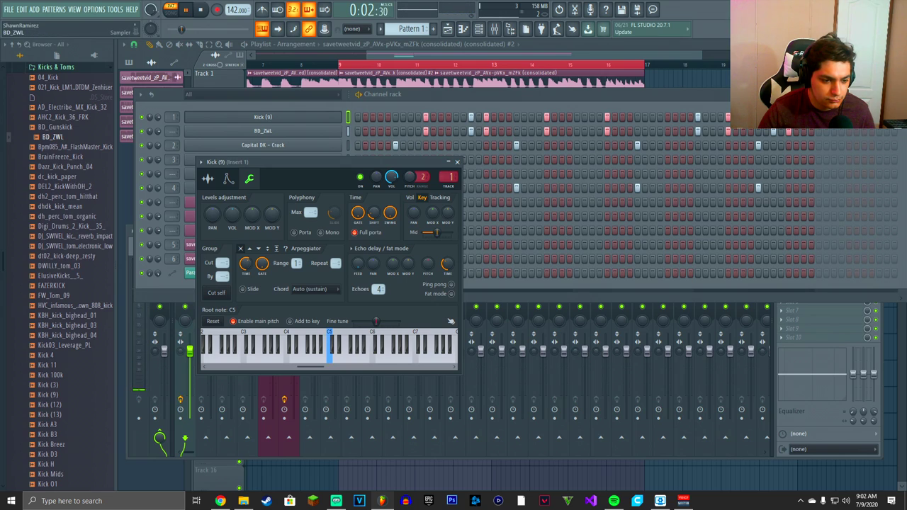
pyautogui.rightClick(284, 117)
pyautogui.click(363, 178)
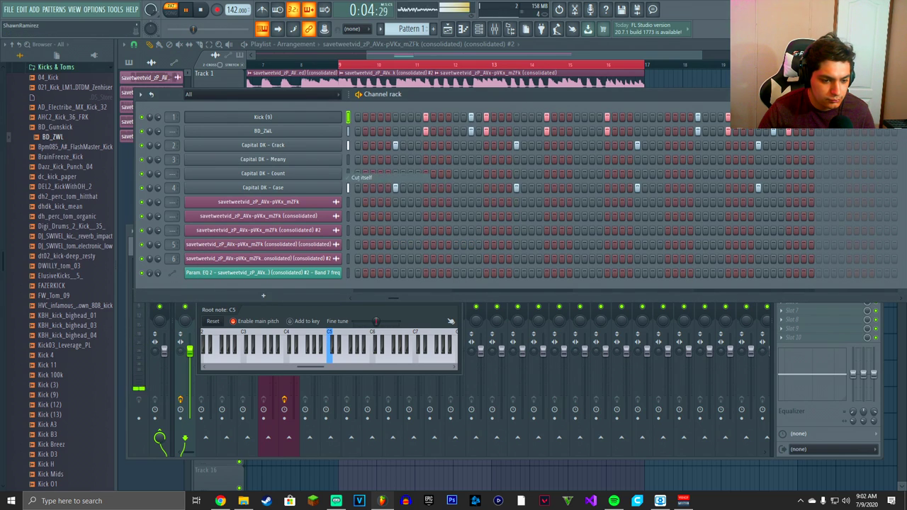
pyautogui.rightClick(283, 132)
pyautogui.click(361, 191)
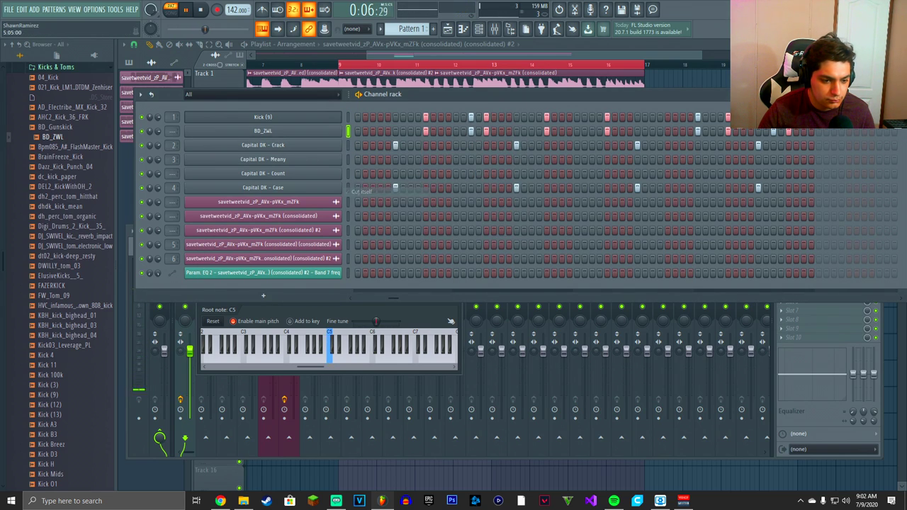
# Step: Check the sampler settings of the BD_ZWL and Kick (9) channels, ending on Kick (9)'s sample page
pyautogui.click(278, 131)
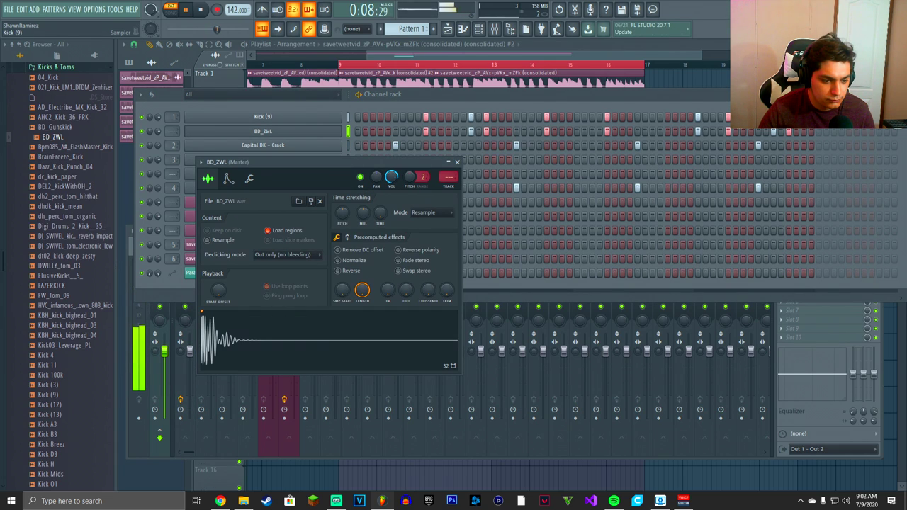
pyautogui.click(277, 117)
pyautogui.click(276, 117)
pyautogui.click(276, 117)
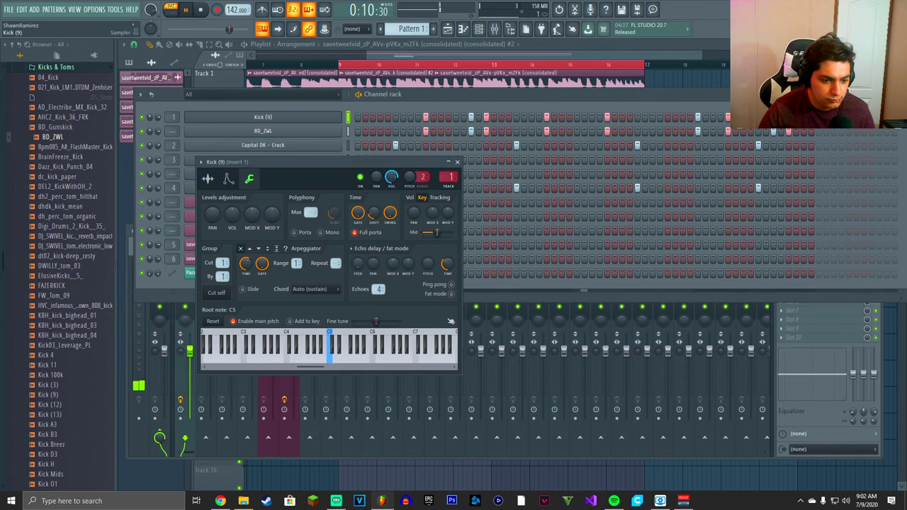
pyautogui.click(208, 178)
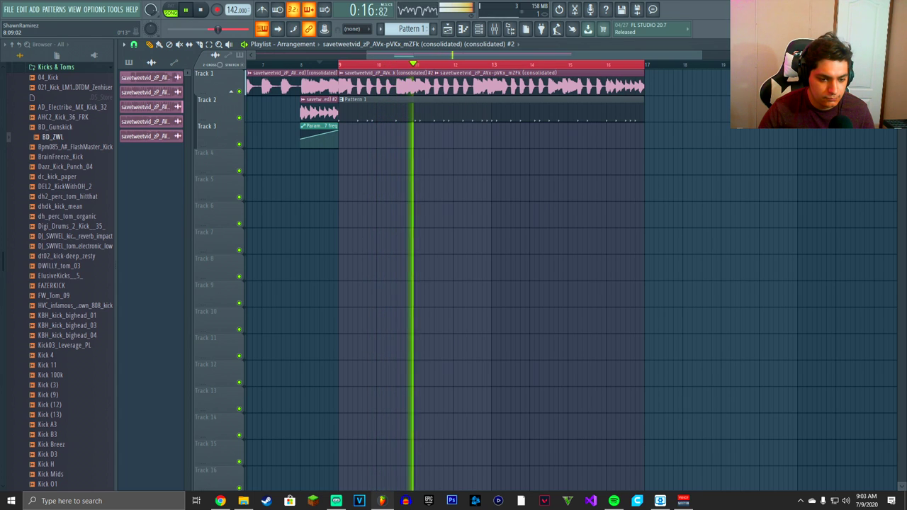
# Step: Lower the kick's Insert 1 fader in the mixer to just above the neighbouring tracks' level and stop playback
pyautogui.click(494, 28)
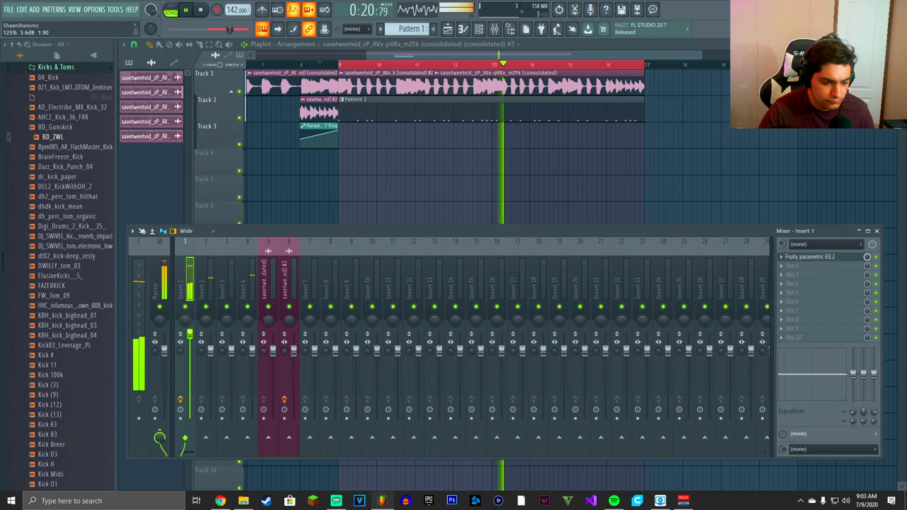
pyautogui.moveTo(189, 335); pyautogui.dragTo(190, 347)
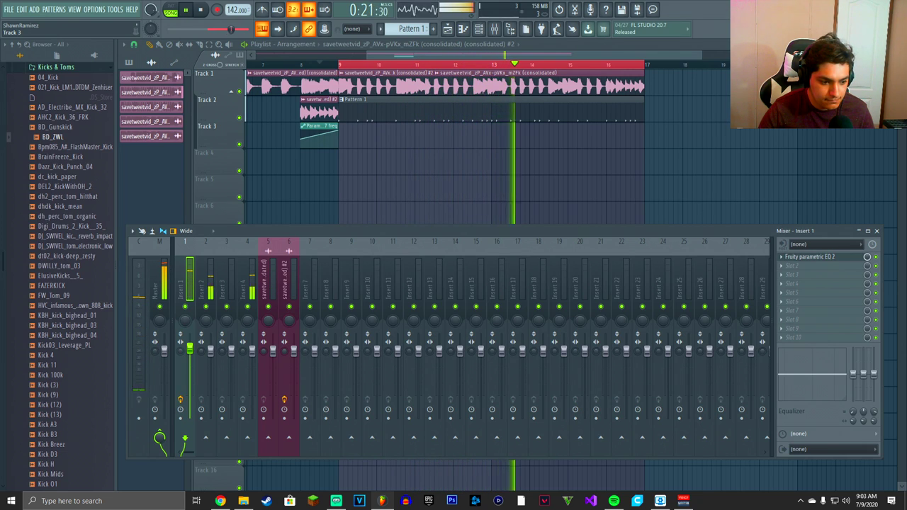
pyautogui.press('space')
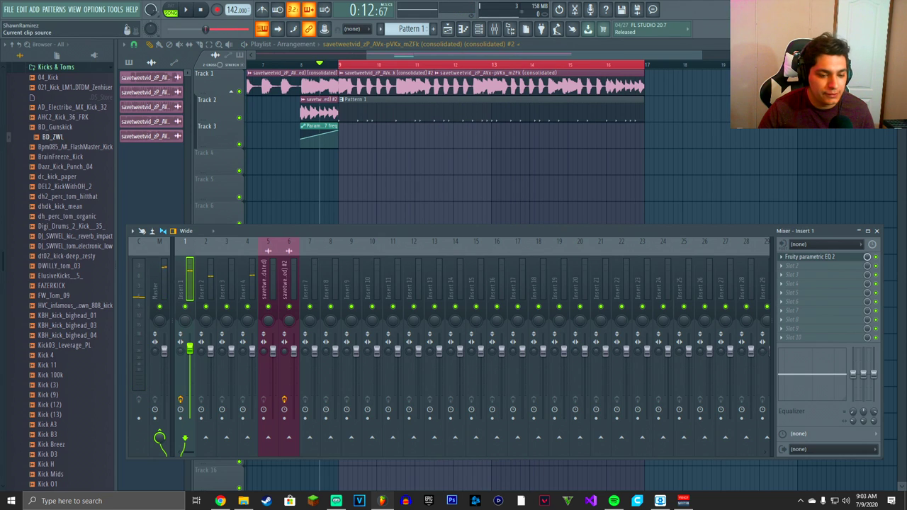
# Step: Add the NM - Underdog HH sample from the Nick Mira Magma Drumkit as a new channel below Capital DK - Meany
pyautogui.click(479, 29)
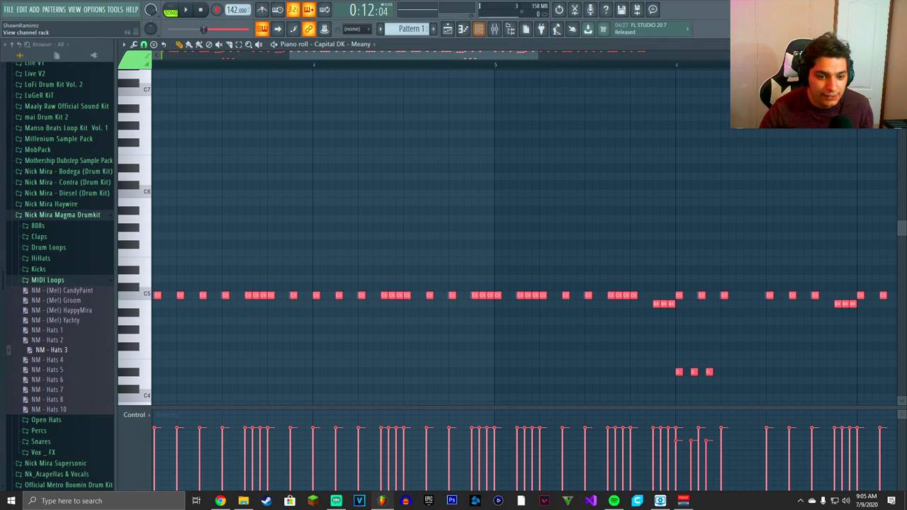
pyautogui.click(478, 29)
pyautogui.click(48, 280)
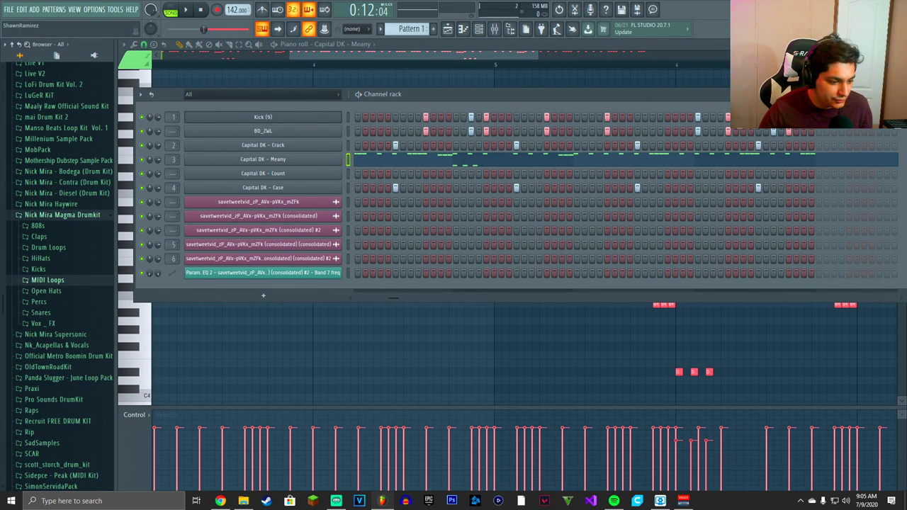
pyautogui.click(40, 258)
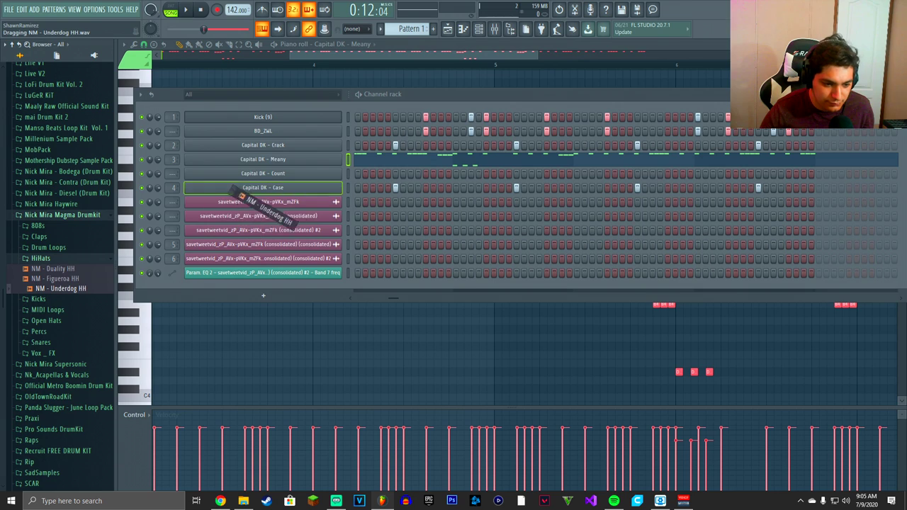
pyautogui.moveTo(320, 191); pyautogui.dragTo(320, 177)
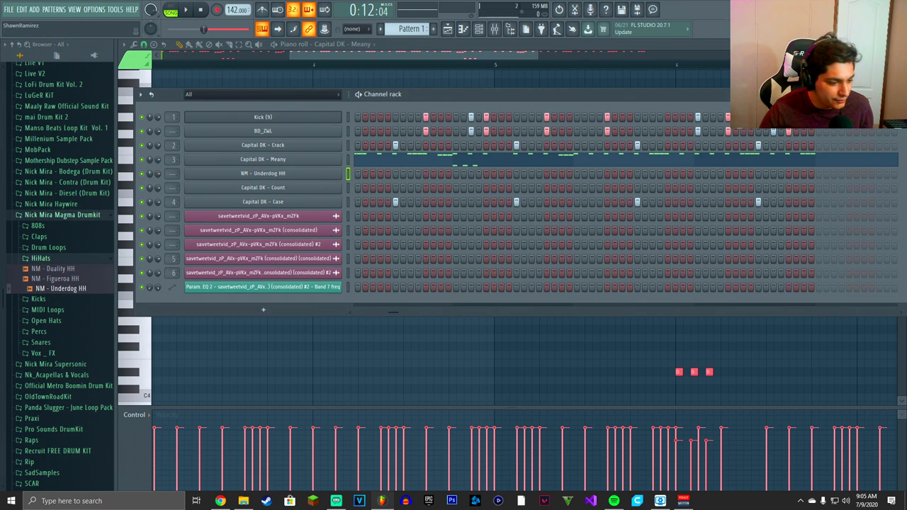
# Step: Load the NM - Hats 8 MIDI loop onto the NM - Underdog HH channel and open the mixer
pyautogui.click(47, 310)
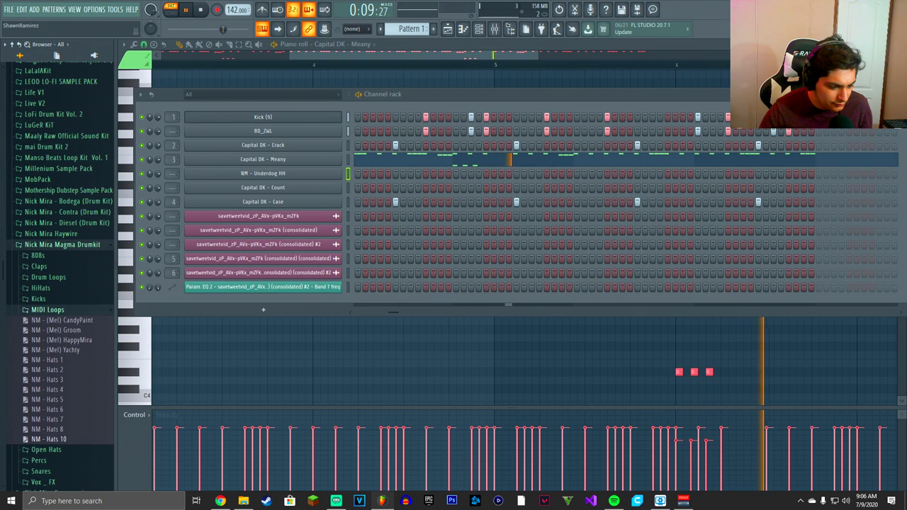
pyautogui.moveTo(47, 430); pyautogui.dragTo(348, 174)
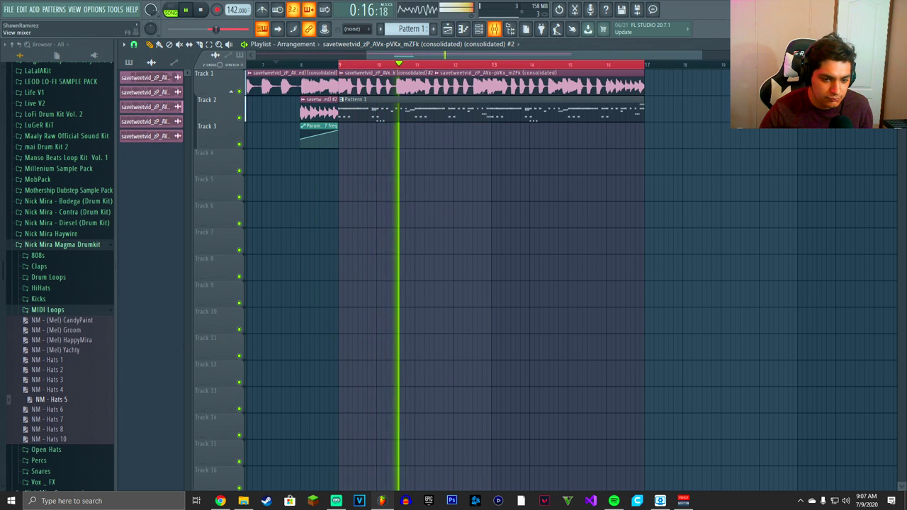
pyautogui.click(494, 29)
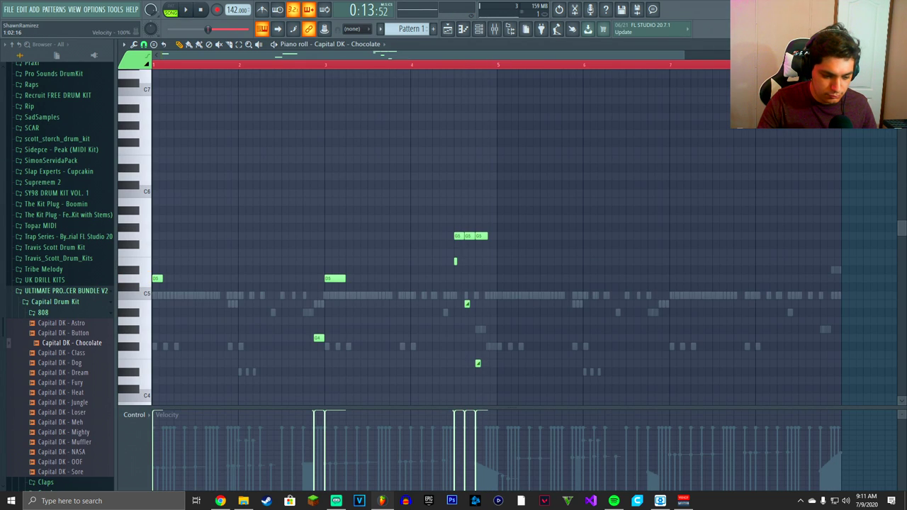
# Step: Play back the Capital DK - Chocolate 808 notes in the piano roll
pyautogui.press('space')
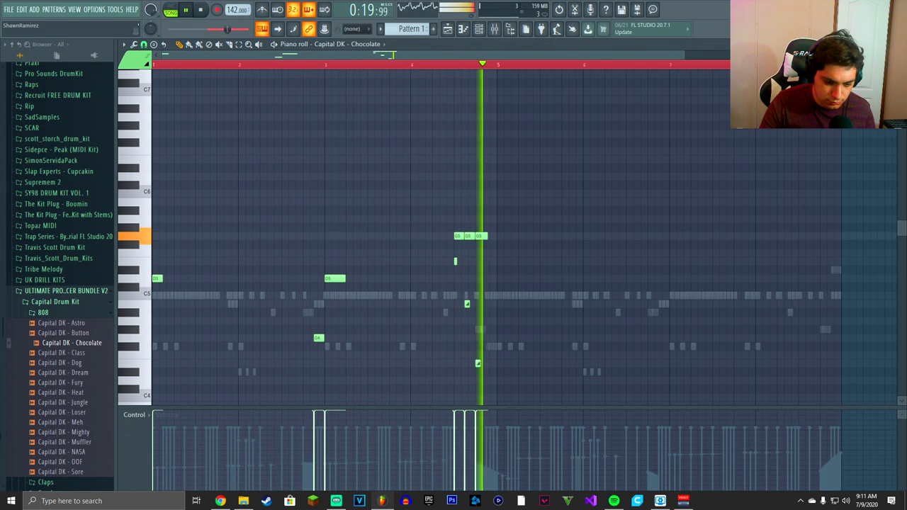
# Step: Move the three short slide notes near the end of bar 4 to higher pitches in the 808 piano roll and play them back
pyautogui.press('space')
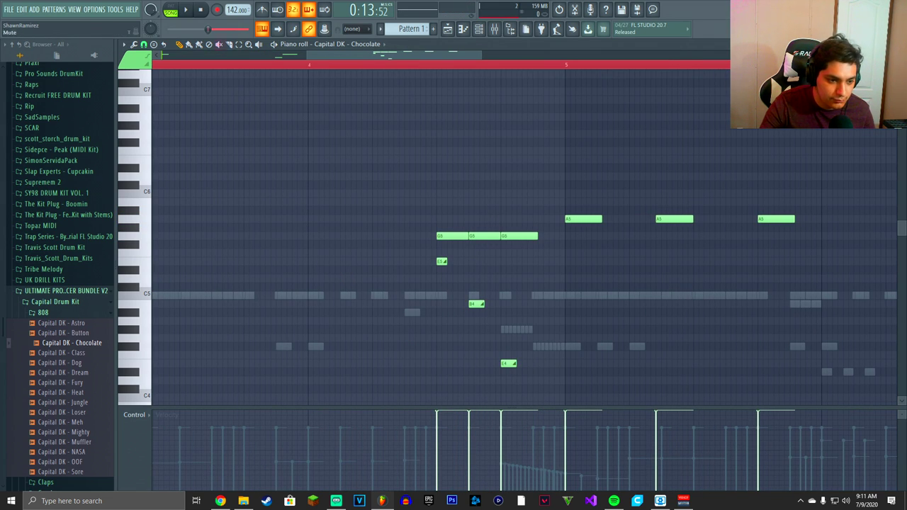
pyautogui.moveTo(424, 253); pyautogui.dragTo(520, 375)
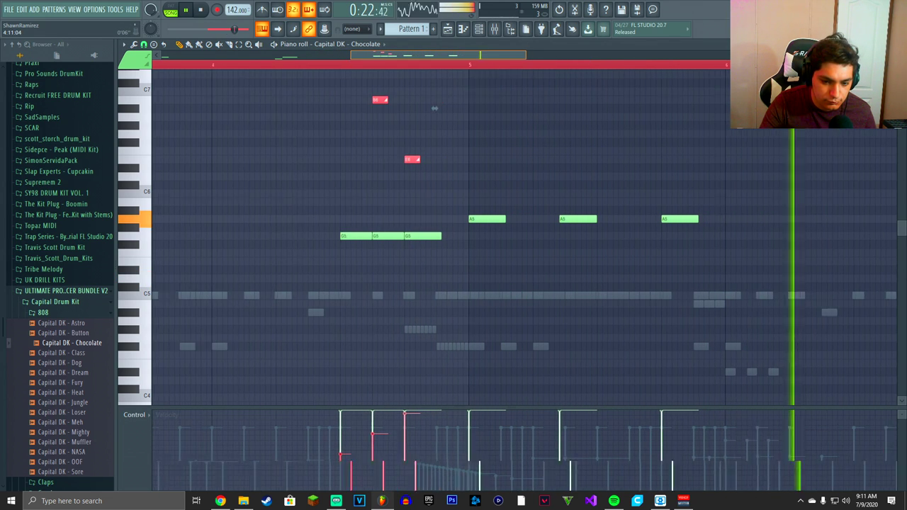
pyautogui.press('space')
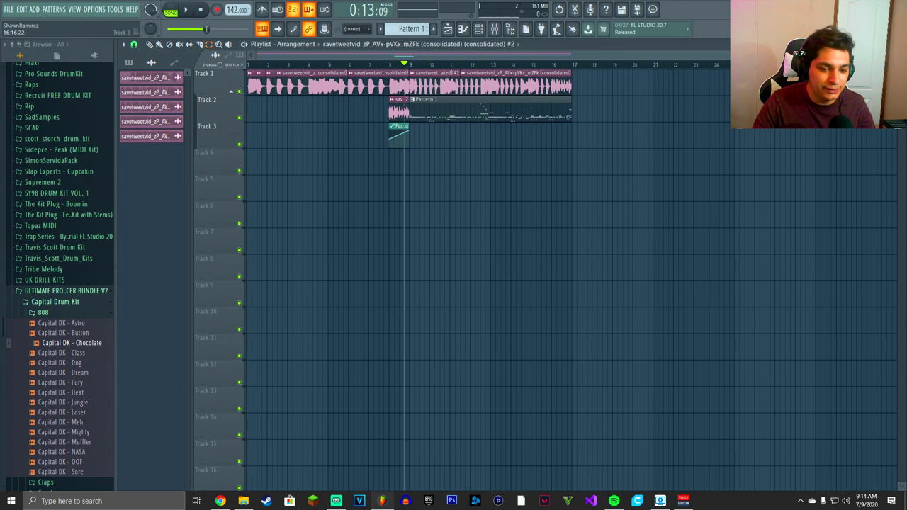
# Step: Duplicate the sample clips and Pattern 1 from bars 9 to 16 so that the copy starts at bar 17
pyautogui.moveTo(563, 146); pyautogui.dragTo(417, 71)
pyautogui.hotkey('ctrl', 'b')
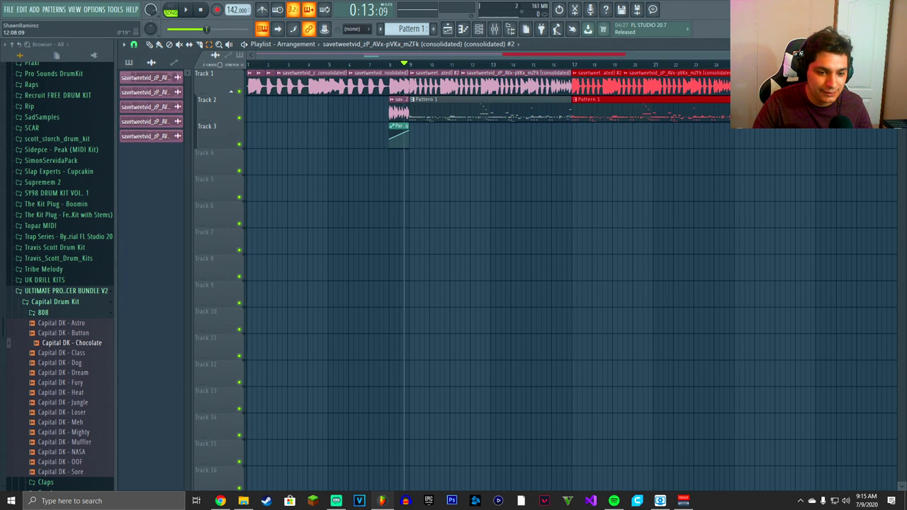
# Step: Place the Capital DK - Fill 15 - 148 BPM sample from the Drum Fills folder on Track 4 at bar 16
pyautogui.click(44, 313)
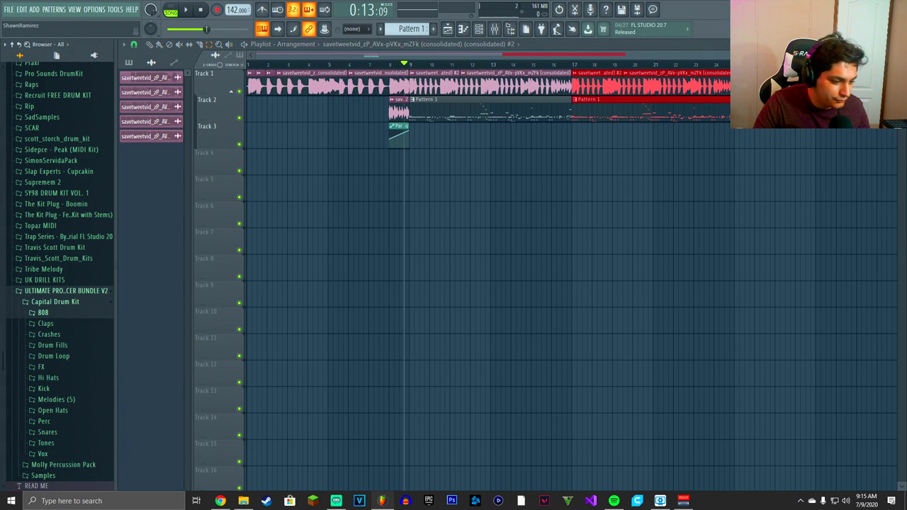
pyautogui.scroll(-5, 45, 313)
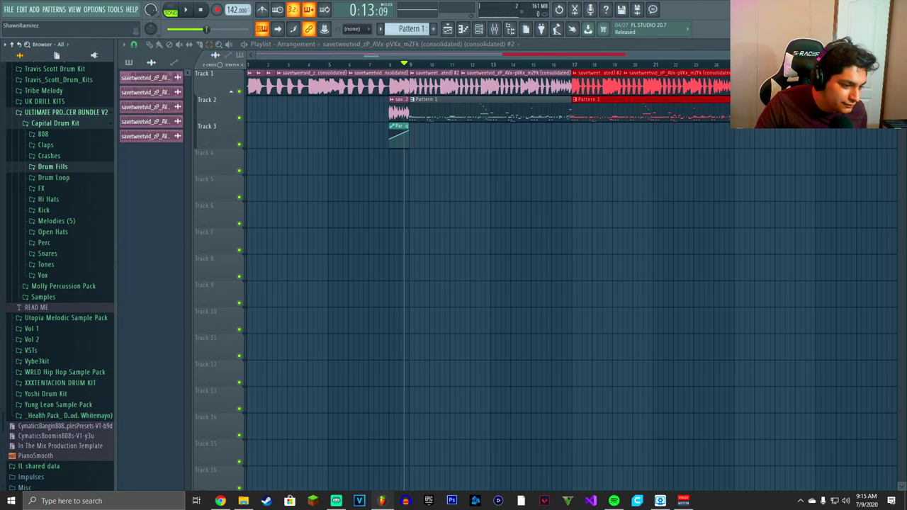
pyautogui.click(53, 167)
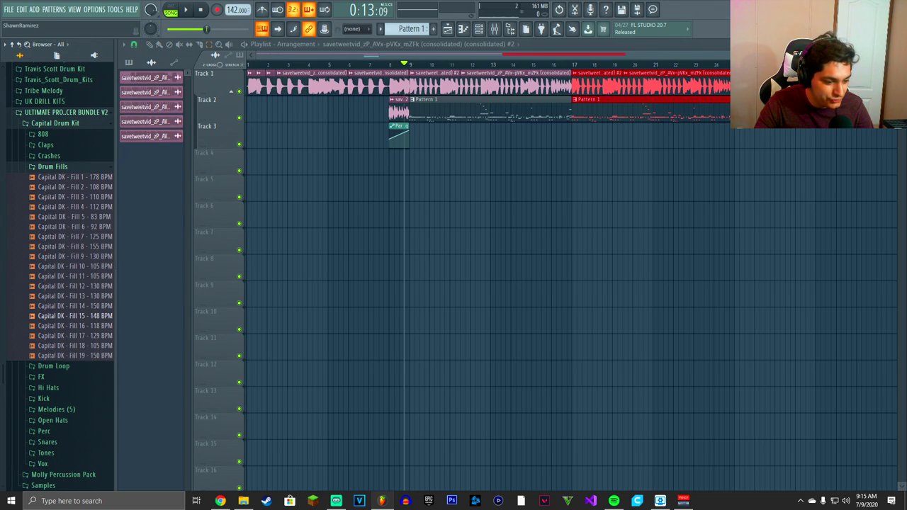
pyautogui.scroll(6, 551, 164)
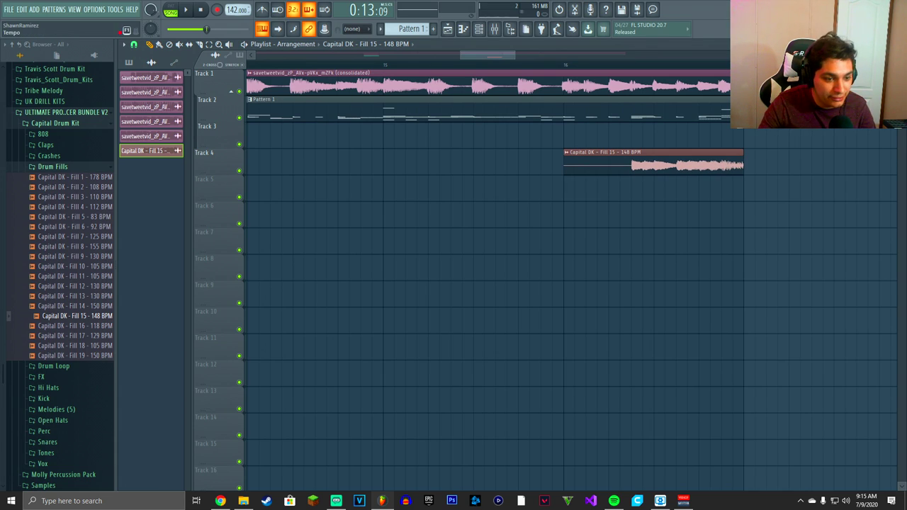
# Step: Extend the end of the Fill 15 clip on Track 4 to meet the start of bar 17
pyautogui.scroll(8, 733, 166)
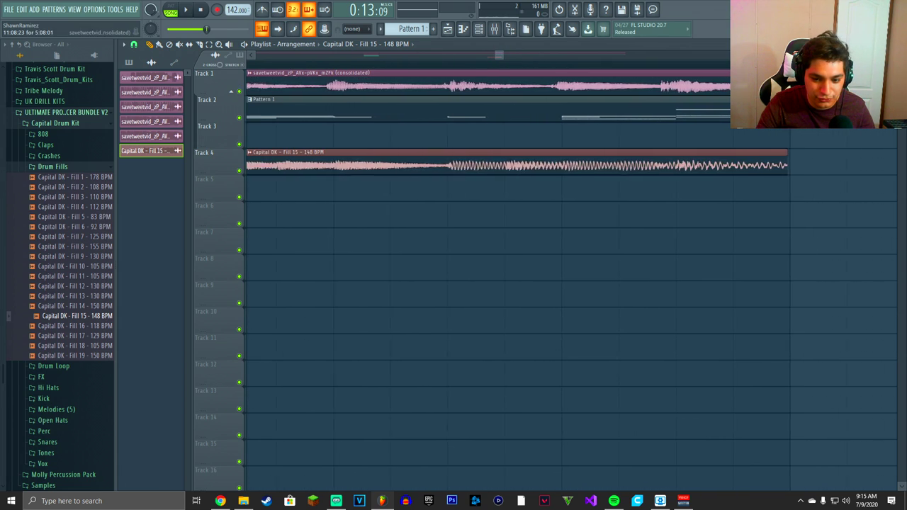
pyautogui.scroll(2, 733, 165)
pyautogui.moveTo(803, 166); pyautogui.dragTo(808, 166)
pyautogui.scroll(-5, 681, 184)
pyautogui.scroll(4, 553, 184)
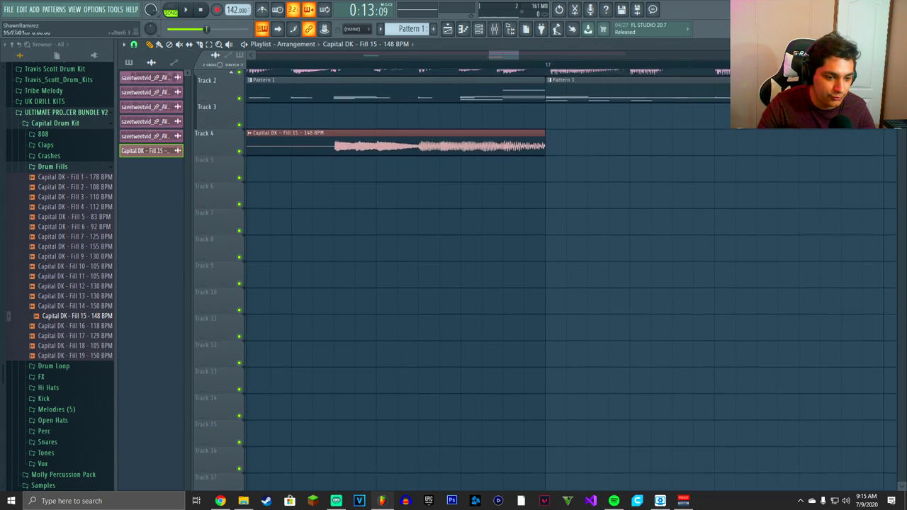
pyautogui.scroll(1, 231, 92)
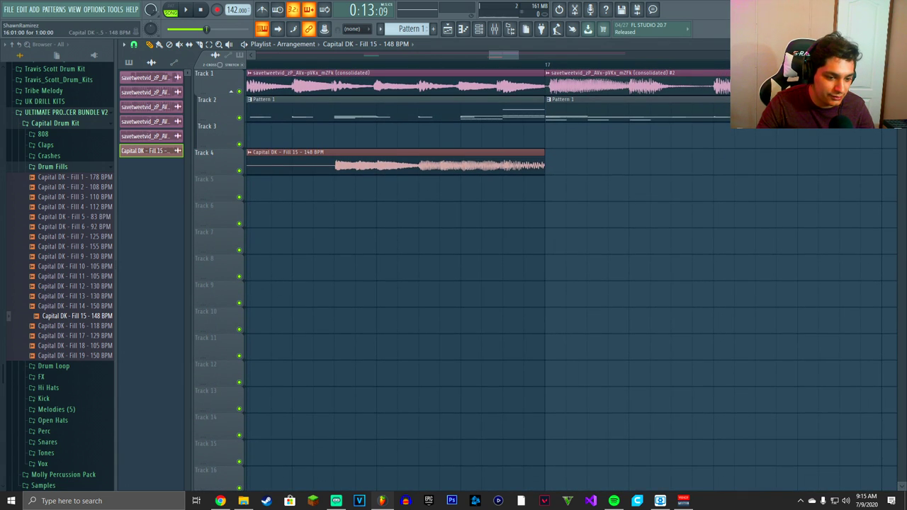
# Step: Adjust the level and fade-in of the Capital DK - Fill 15 sample and play back the transition into bar 17
pyautogui.doubleClick(395, 165)
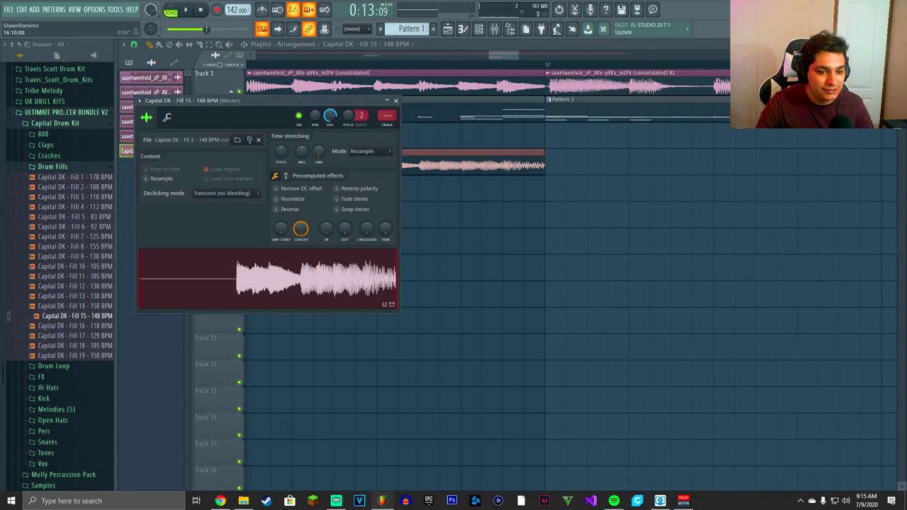
pyautogui.click(396, 101)
pyautogui.moveTo(490, 55); pyautogui.dragTo(296, 55)
pyautogui.click(443, 63)
pyautogui.press('space')
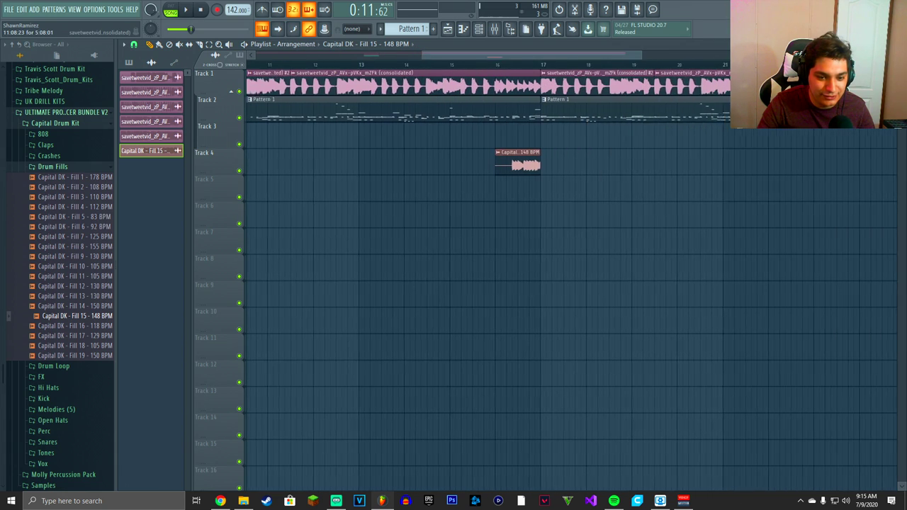
pyautogui.doubleClick(463, 163)
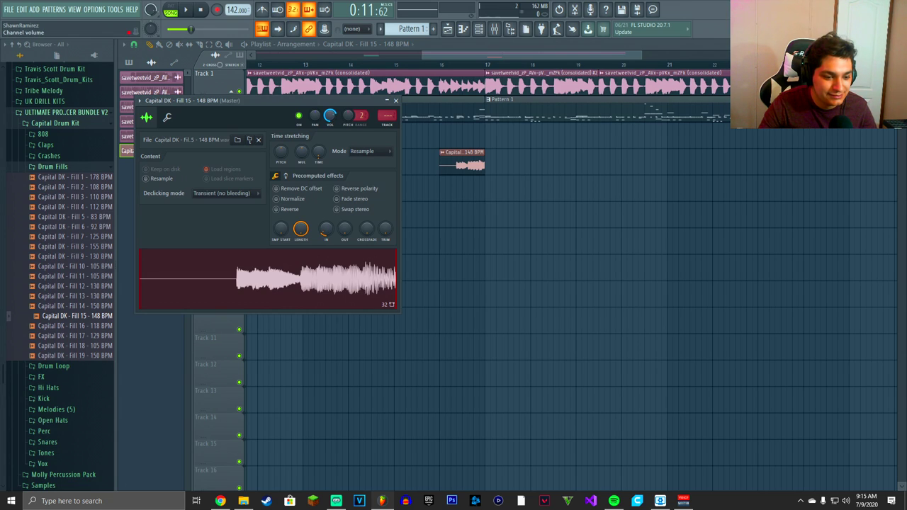
pyautogui.click(428, 64)
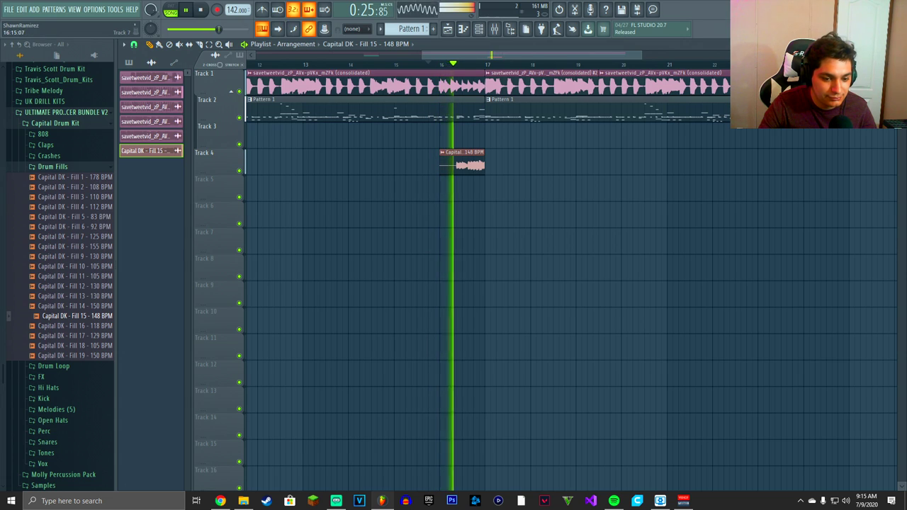
# Step: Trim the first Pattern 1 clip to end where the drum fill's audio begins in bar 16, and play back the transition
pyautogui.press('space')
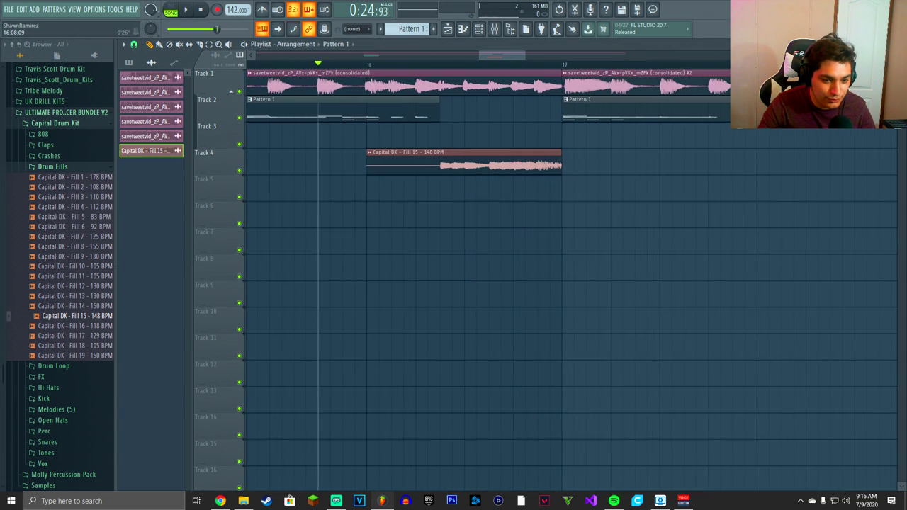
pyautogui.scroll(1, 447, 114)
pyautogui.press('space')
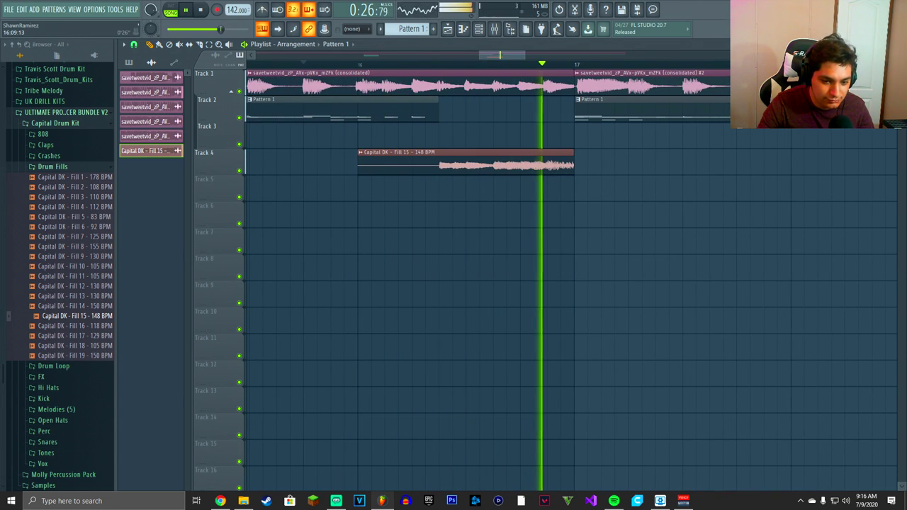
pyautogui.press('space')
pyautogui.scroll(4, 574, 163)
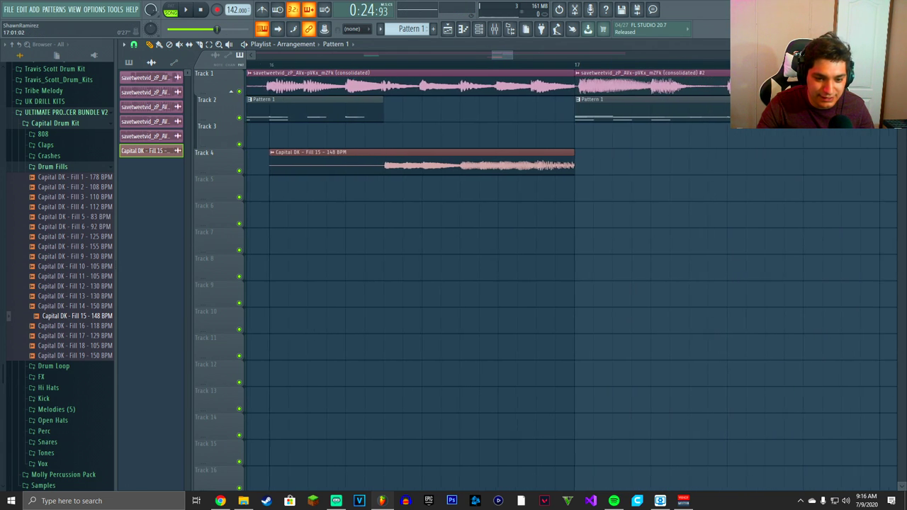
# Step: Add the Capital DK - Riser 2 sample leading into bar 9 and the Capital DK - Camp crash at bar 9, and play the arrangement
pyautogui.hscroll(-4, 574, 163)
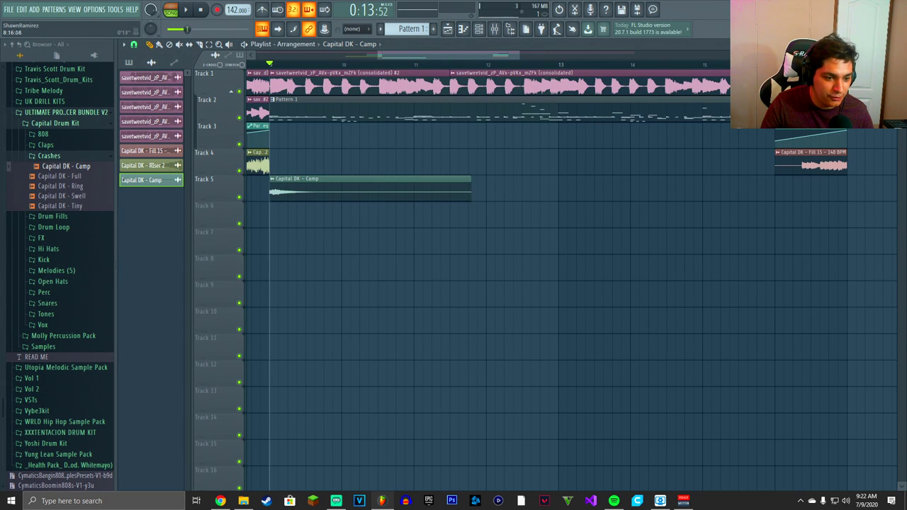
pyautogui.press('space')
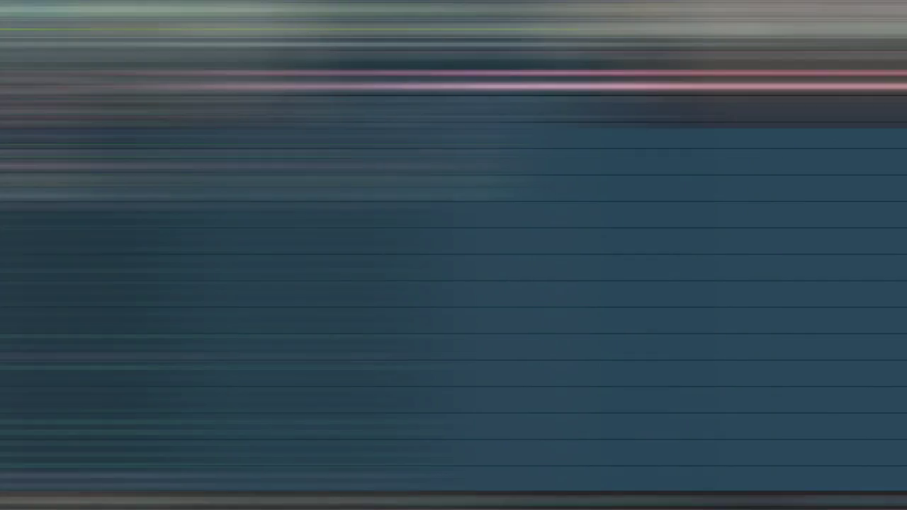
pyautogui.press('space')
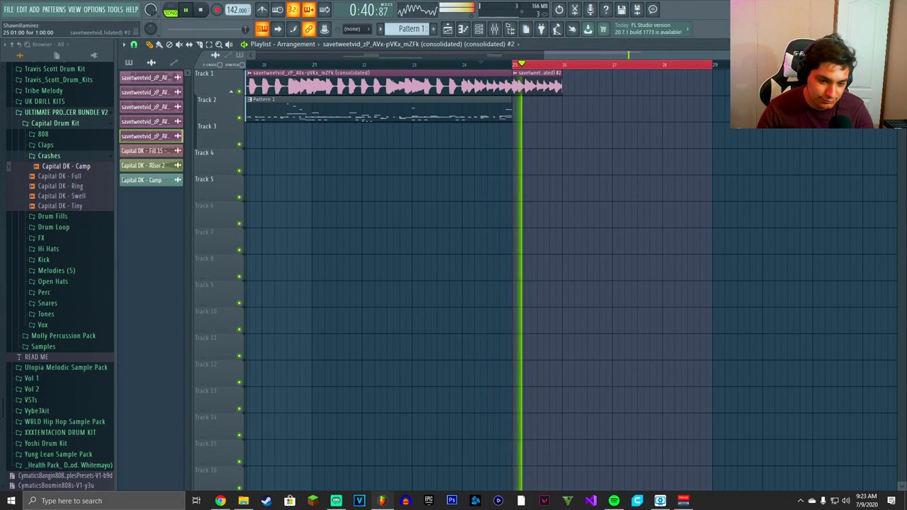
# Step: Make the sample clip at bar 25 unique and repeat its chops up to bar 33 for the bridge
pyautogui.rightClick(515, 77)
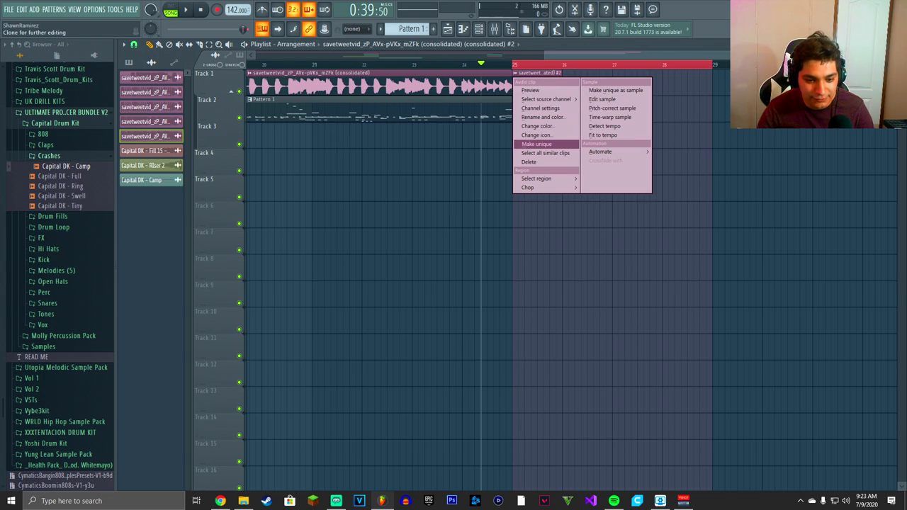
pyautogui.click(536, 144)
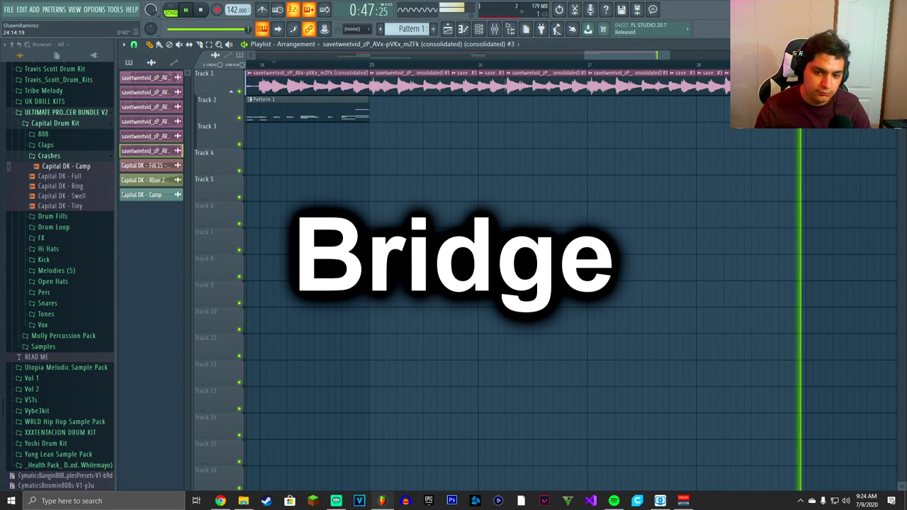
pyautogui.moveTo(794, 110); pyautogui.dragTo(358, 82)
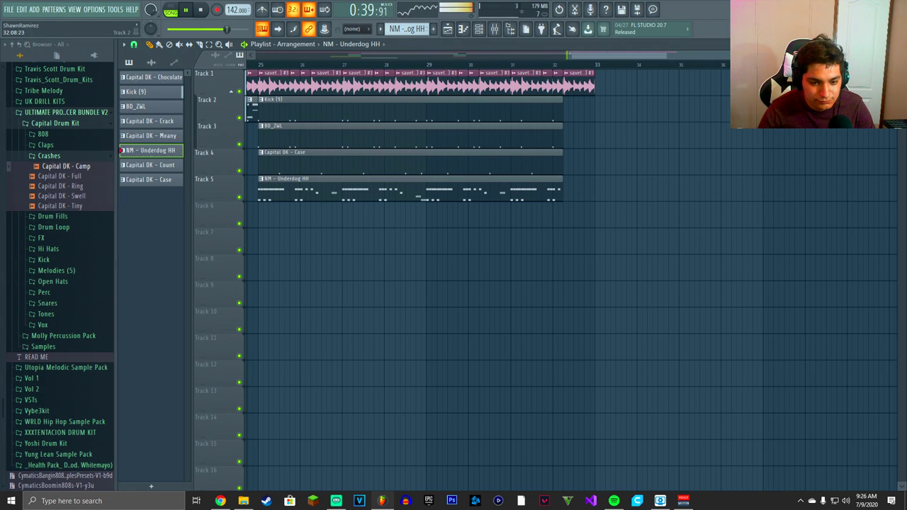
# Step: Automate the bridge sample's channel pitch and volume with falling ramps on Tracks 6 and 7 at the end of the bridge
pyautogui.click(556, 73)
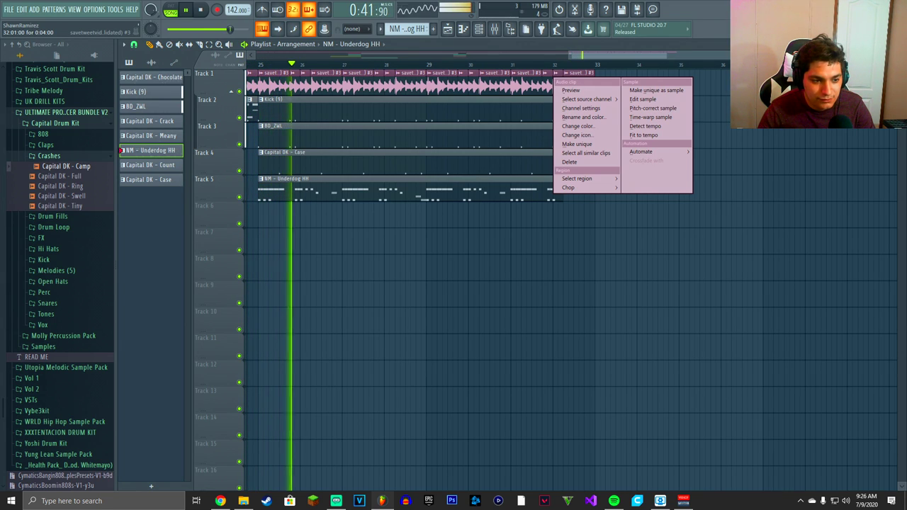
pyautogui.click(556, 73)
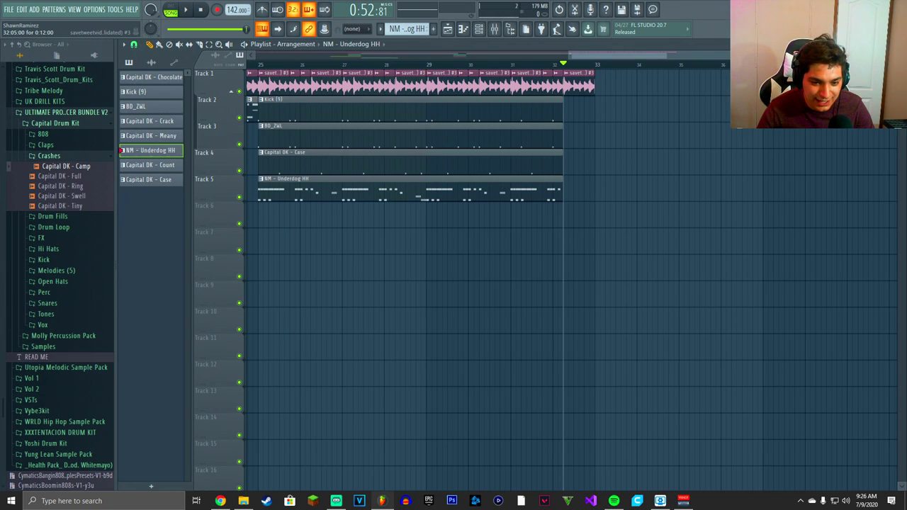
pyautogui.doubleClick(578, 81)
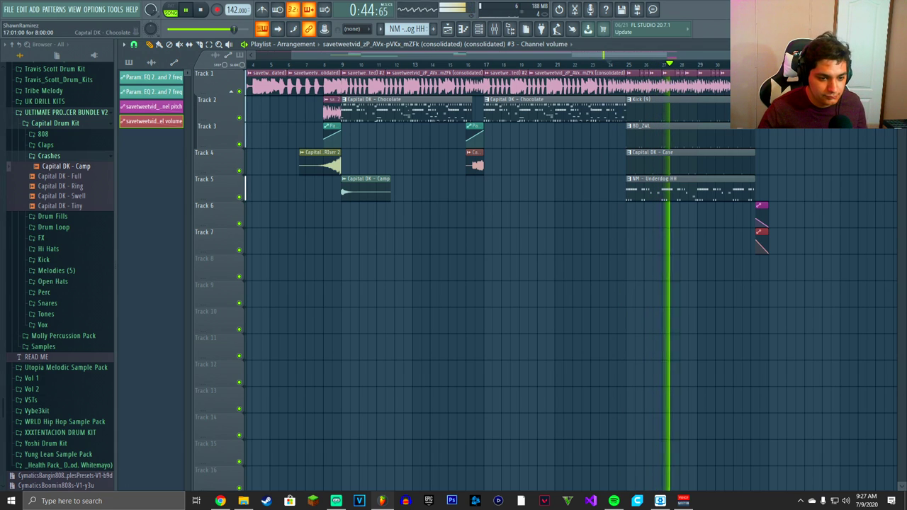
# Step: Place the Capital DK - Chocolate pattern on Track 8 at bar 25 and play it with the bridge
pyautogui.click(128, 62)
pyautogui.moveTo(152, 78); pyautogui.dragTo(573, 268)
pyautogui.moveTo(477, 206); pyautogui.dragTo(630, 287)
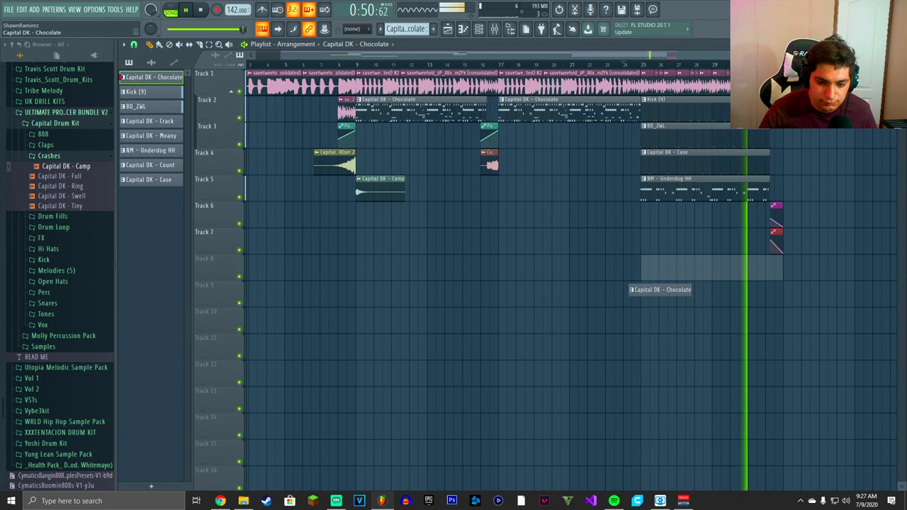
pyautogui.moveTo(630, 287); pyautogui.dragTo(630, 287)
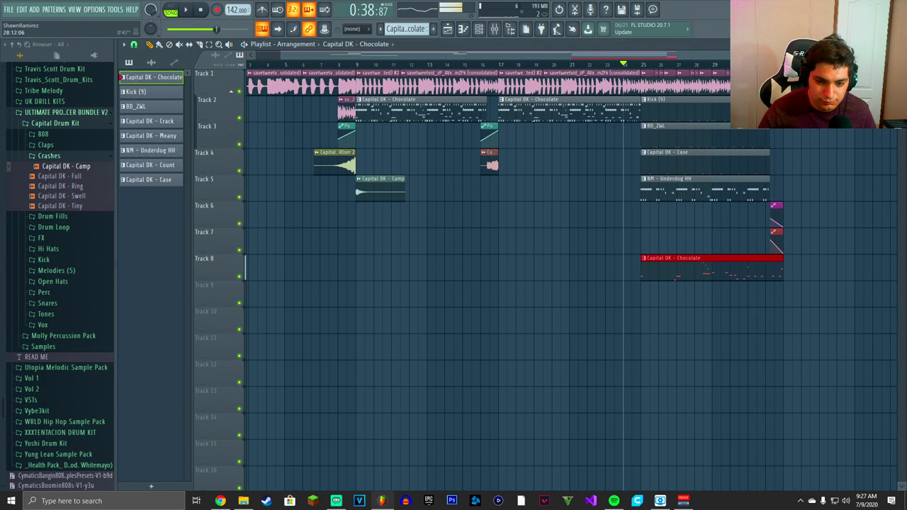
# Step: Slice the run of fast notes just before bar 29 out of the Capital DK - Chocolate clip on Track 8 and play the bridge
pyautogui.scroll(6, 679, 273)
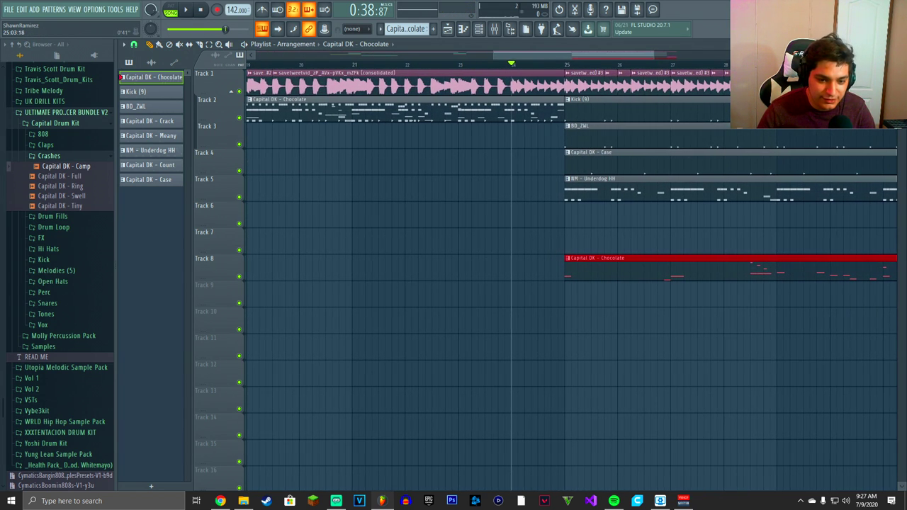
pyautogui.hscroll(3, 570, 270)
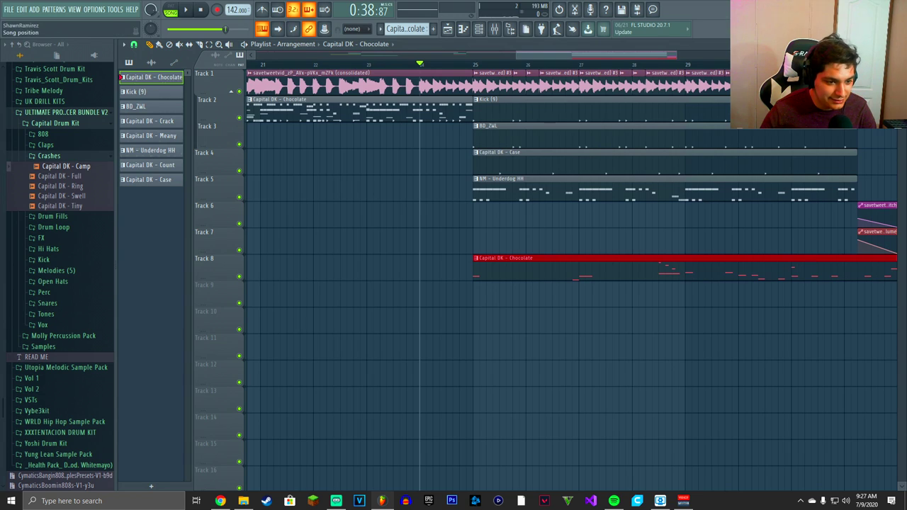
pyautogui.click(150, 44)
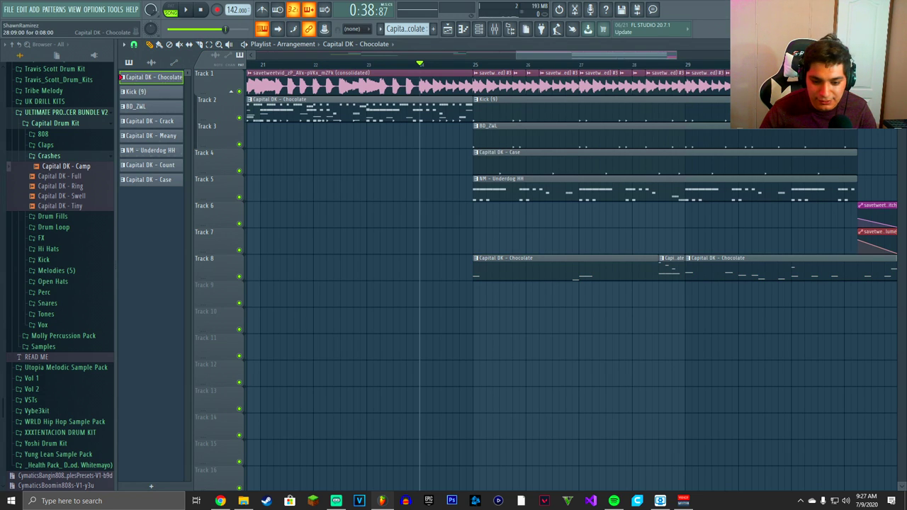
pyautogui.press('space')
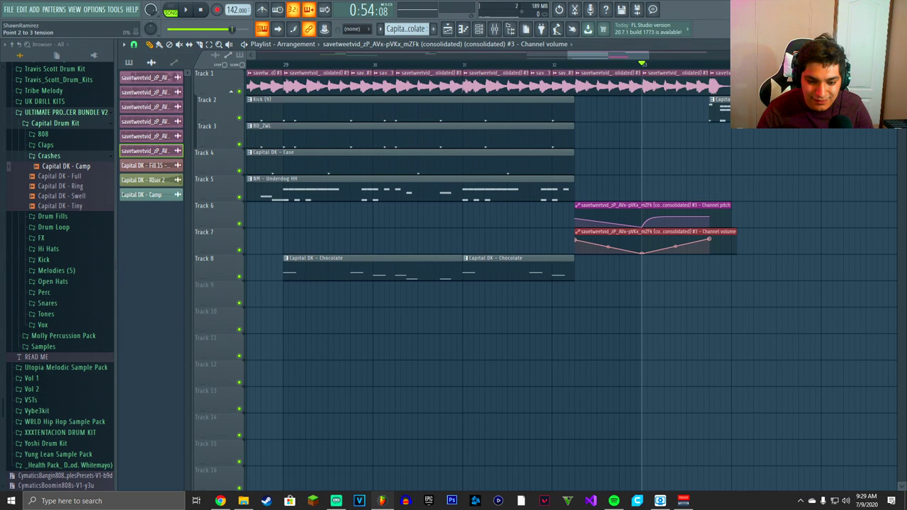
# Step: Curve the rising part of the channel volume automation on Track 7 after bar 33 and play back the section that follows
pyautogui.press('space')
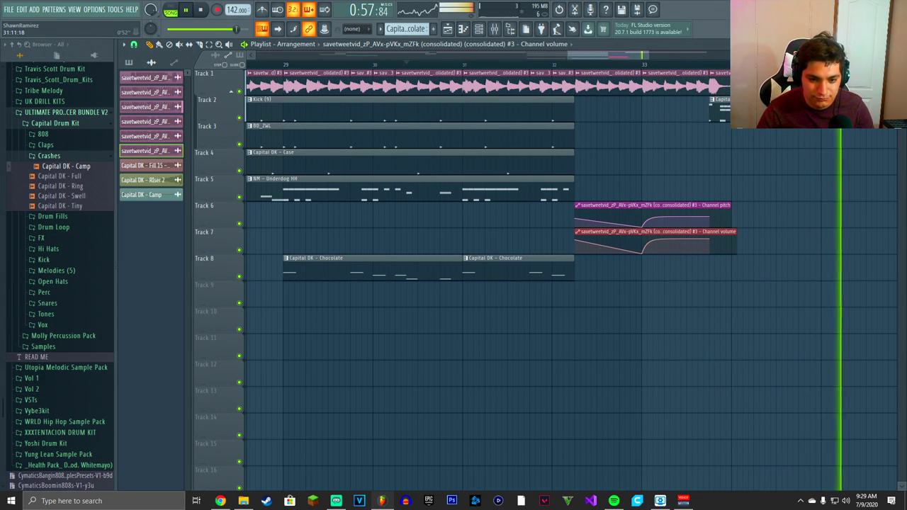
pyautogui.moveTo(650, 55); pyautogui.dragTo(869, 55)
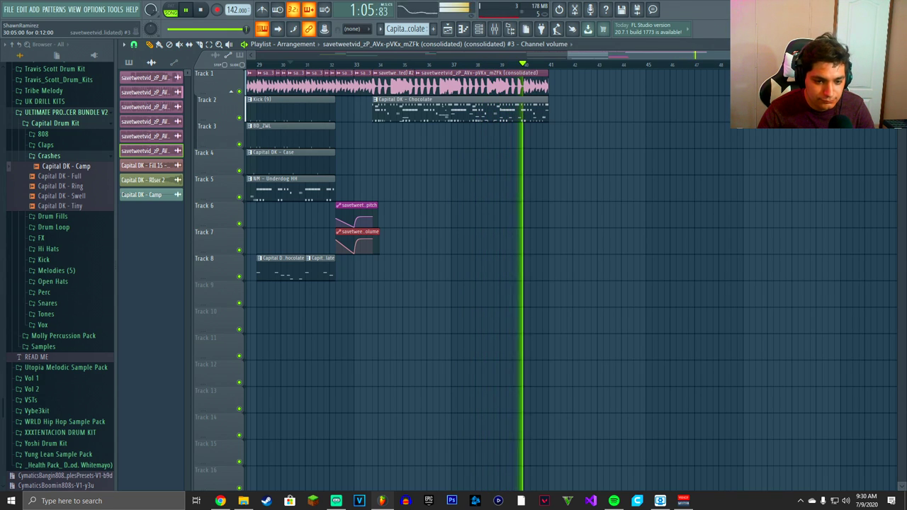
pyautogui.press('space')
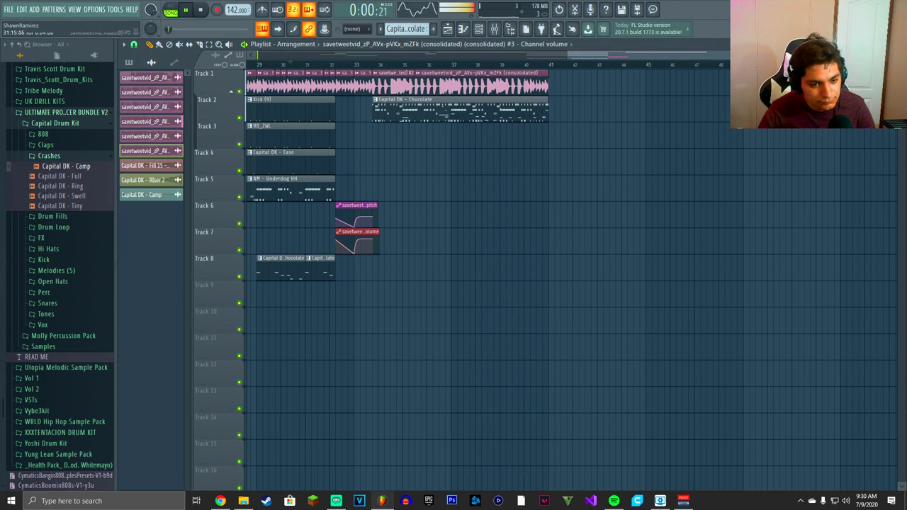
pyautogui.moveTo(579, 55); pyautogui.dragTo(878, 54)
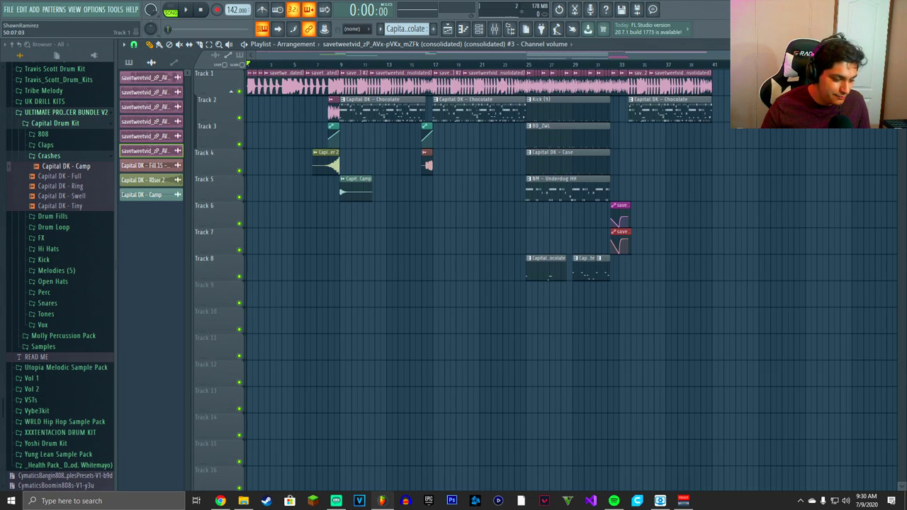
# Step: Review the mixer levels and play the finished arrangement from the start
pyautogui.click(494, 28)
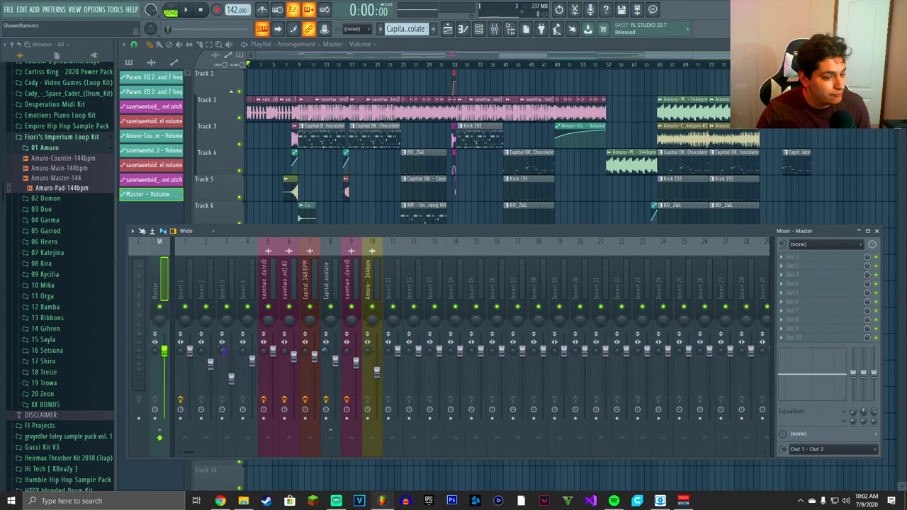
pyautogui.press('F9')
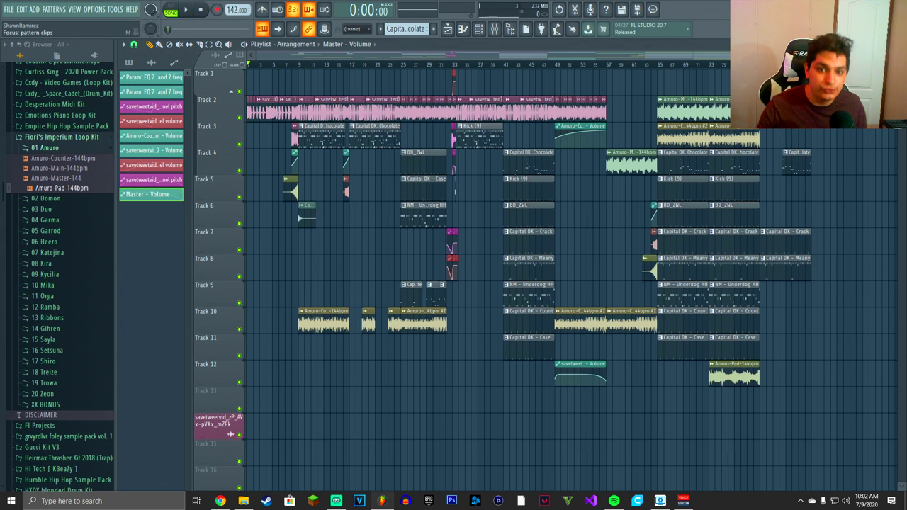
pyautogui.press('space')
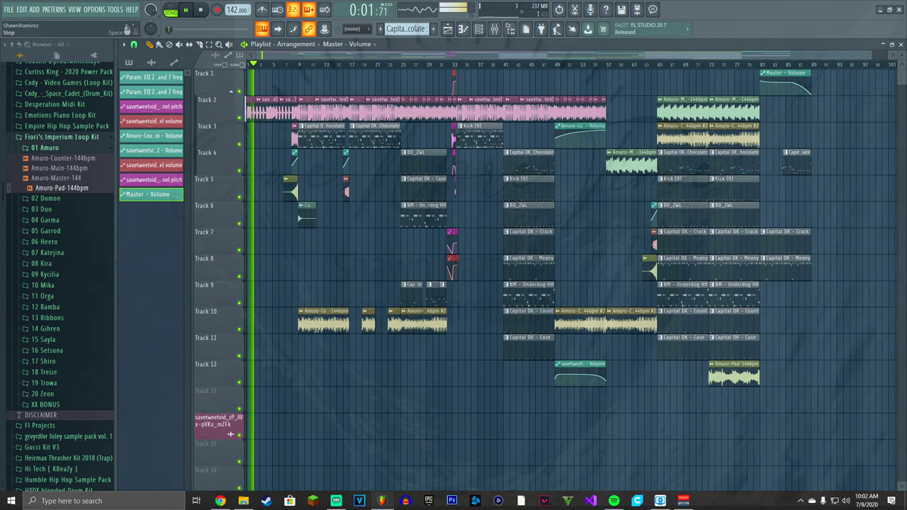